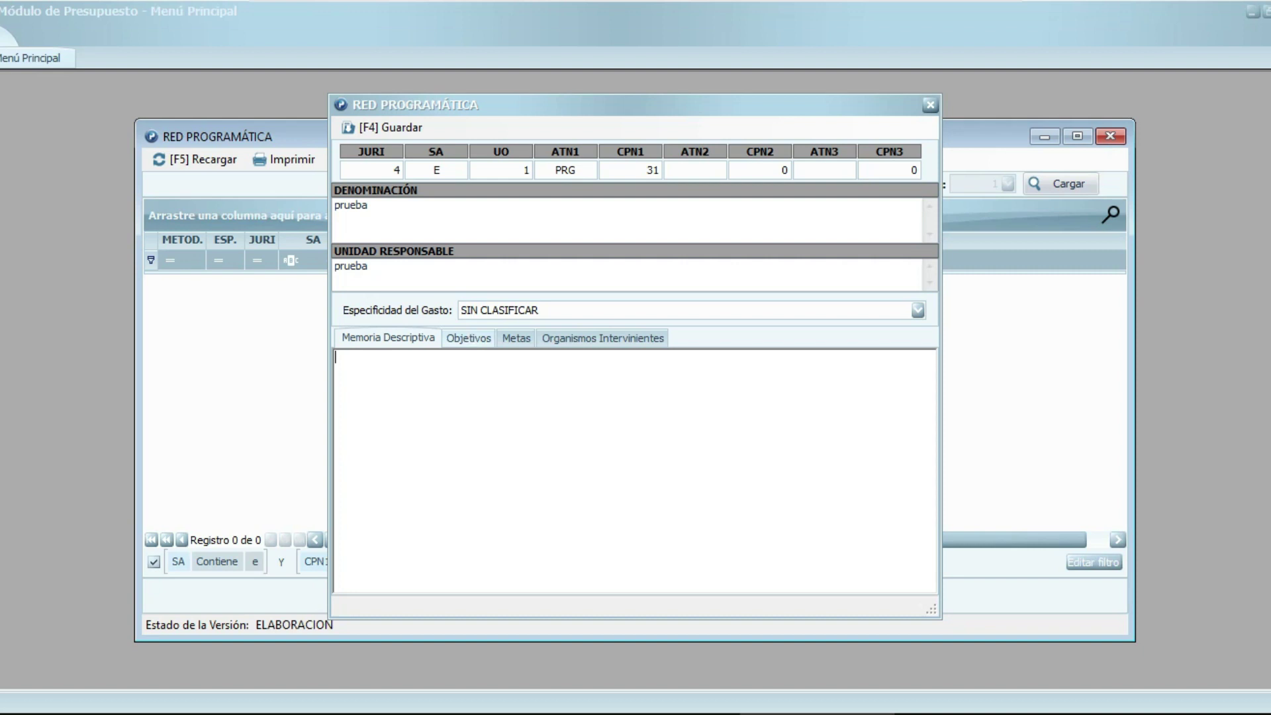
- Fill in the program with 11 as Objetivos and SIN INTERVENCIÓN as Especificidad del Gasto, and try to save it
left_click(467, 337)
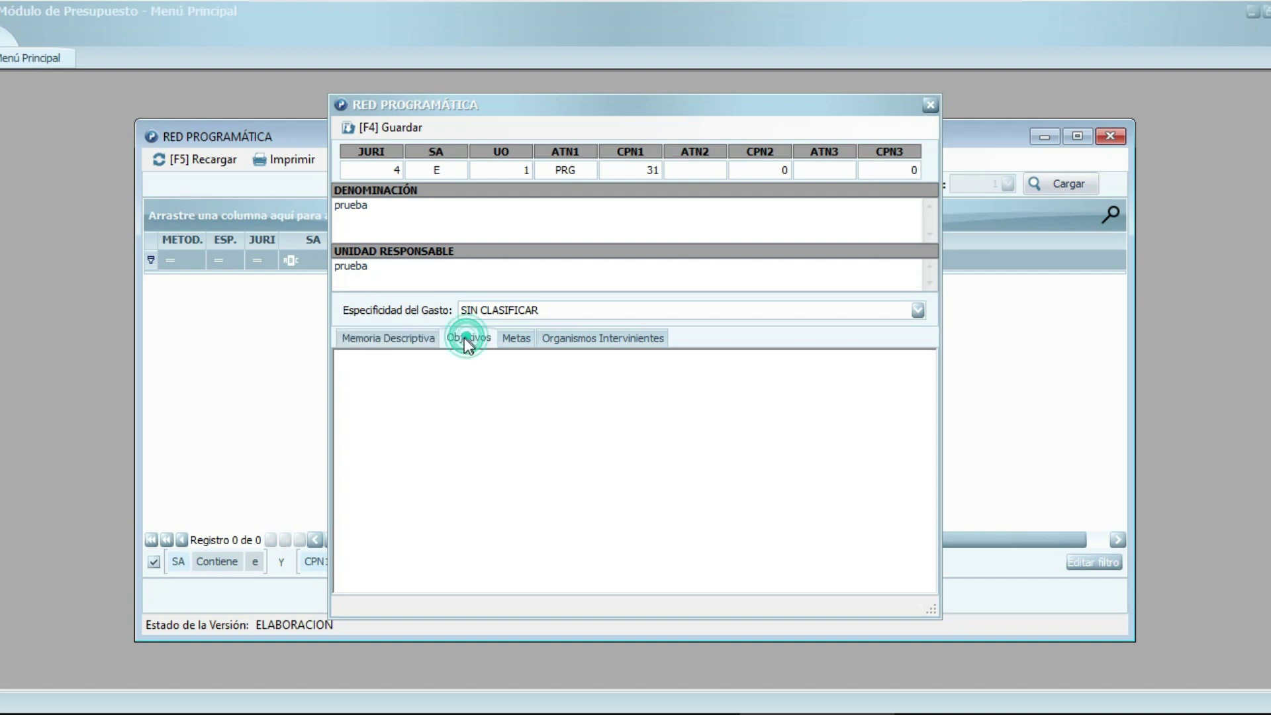
type("11")
left_click(477, 315)
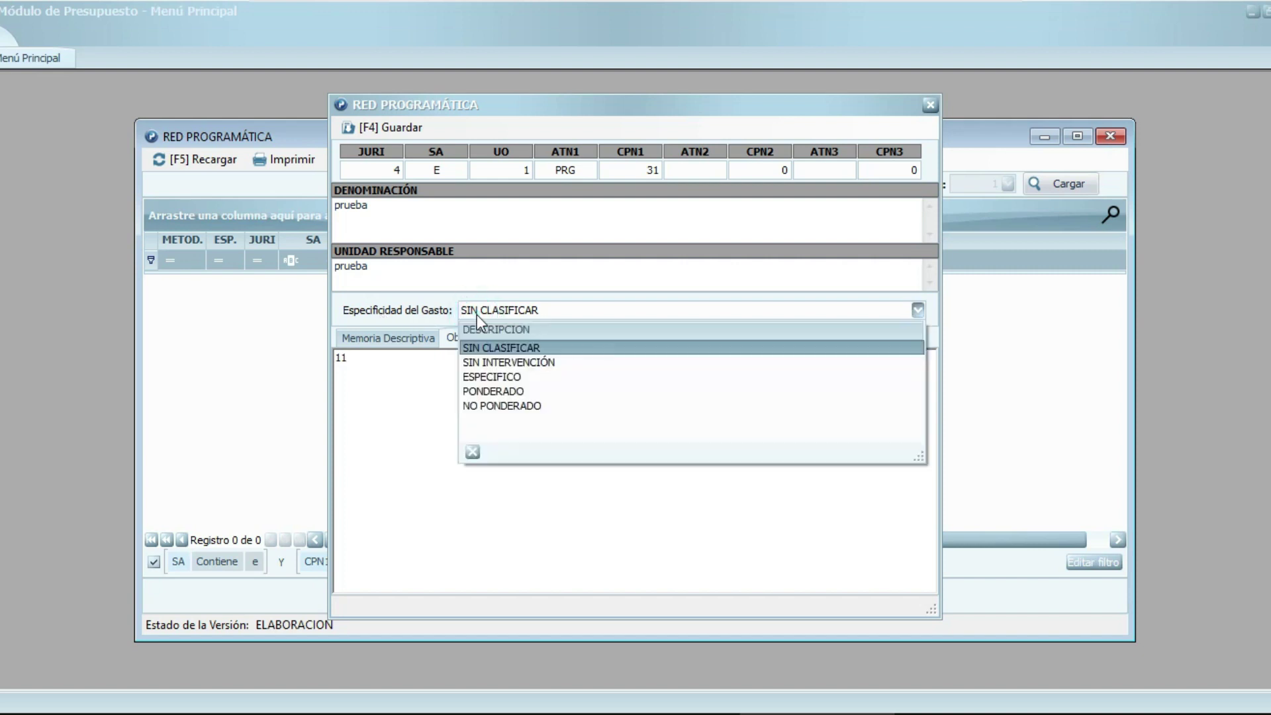
left_click(476, 362)
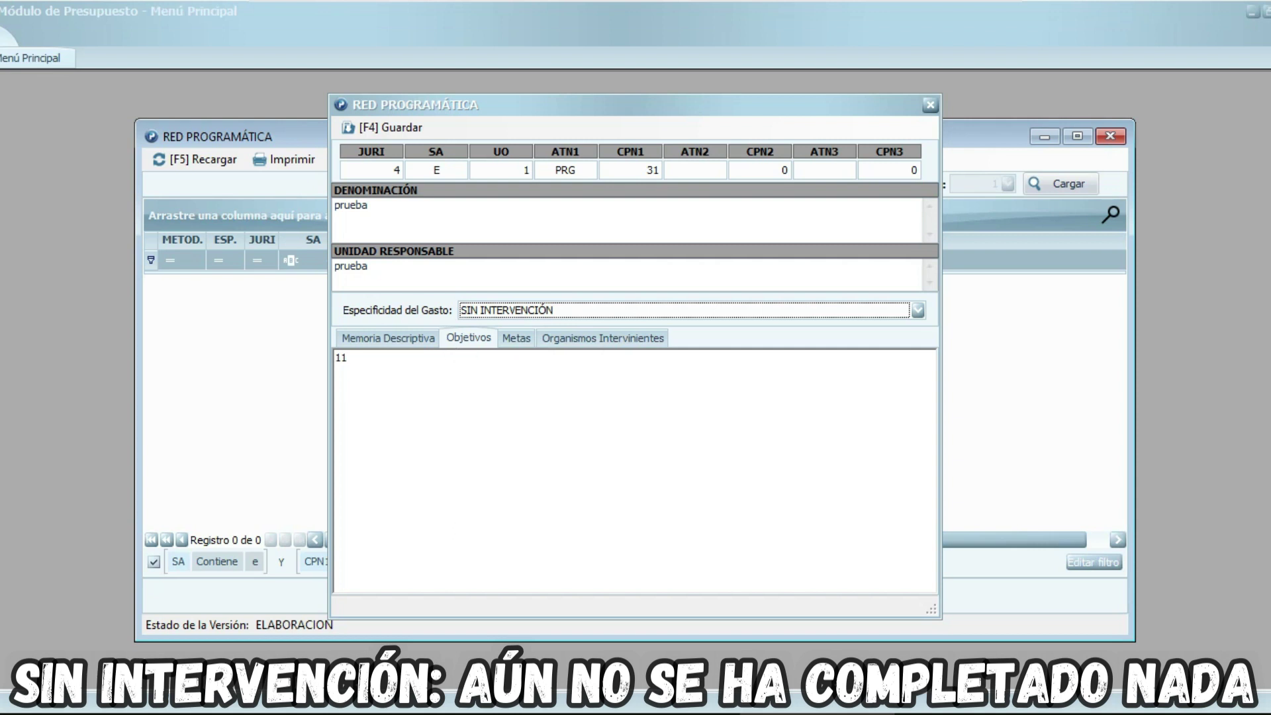
left_click(383, 128)
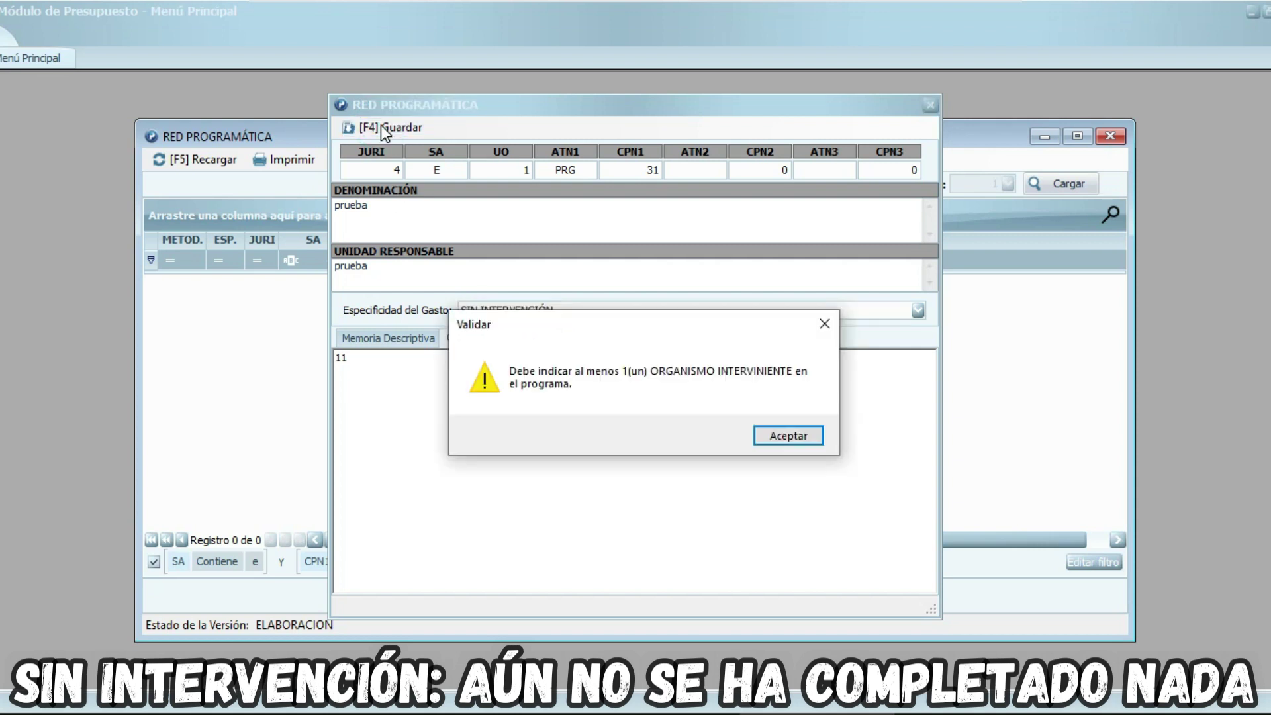
left_click(784, 435)
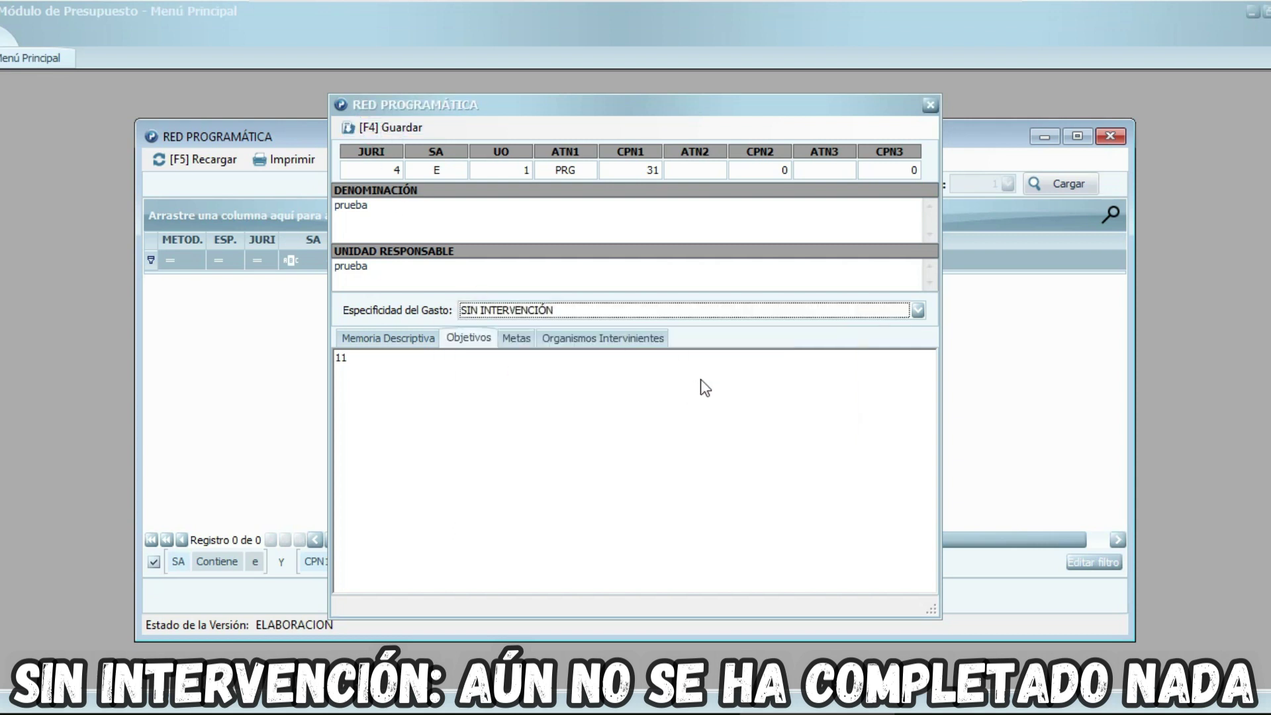
- Link ADMINISTRACION CENTRAL as an intervening organism of the program and save both the organism selection and the program
left_click(617, 340)
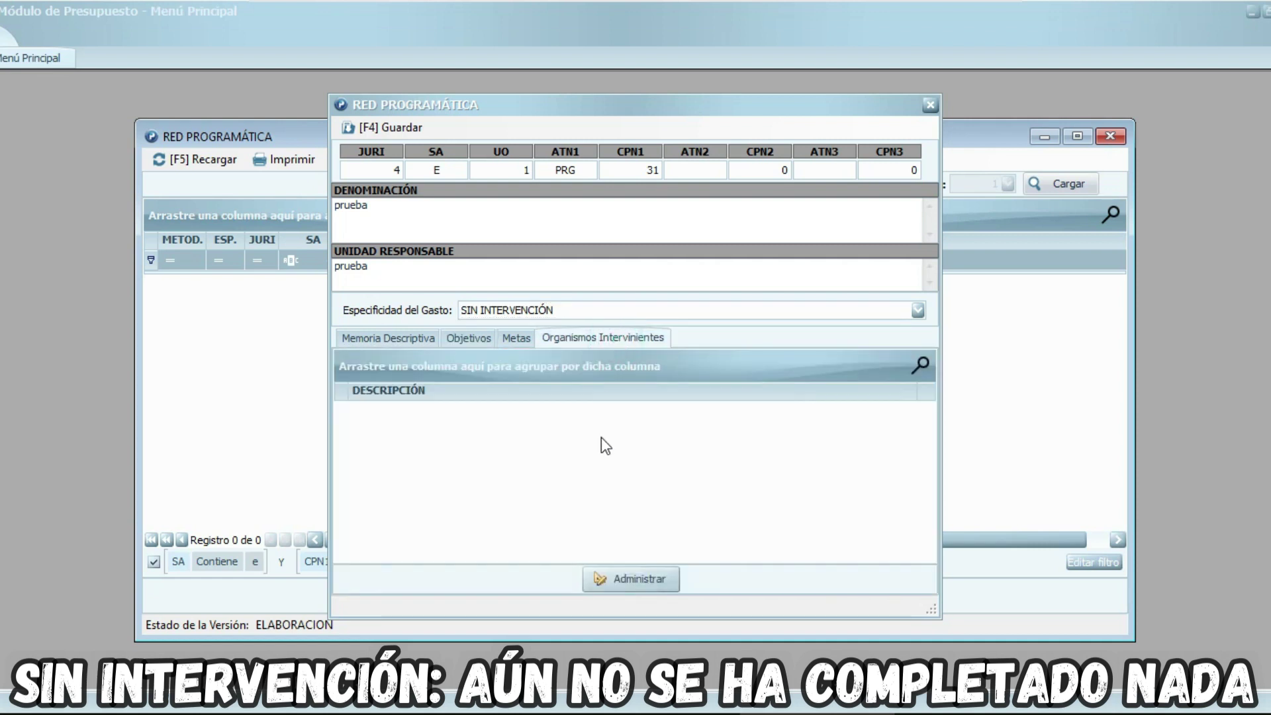
left_click(637, 580)
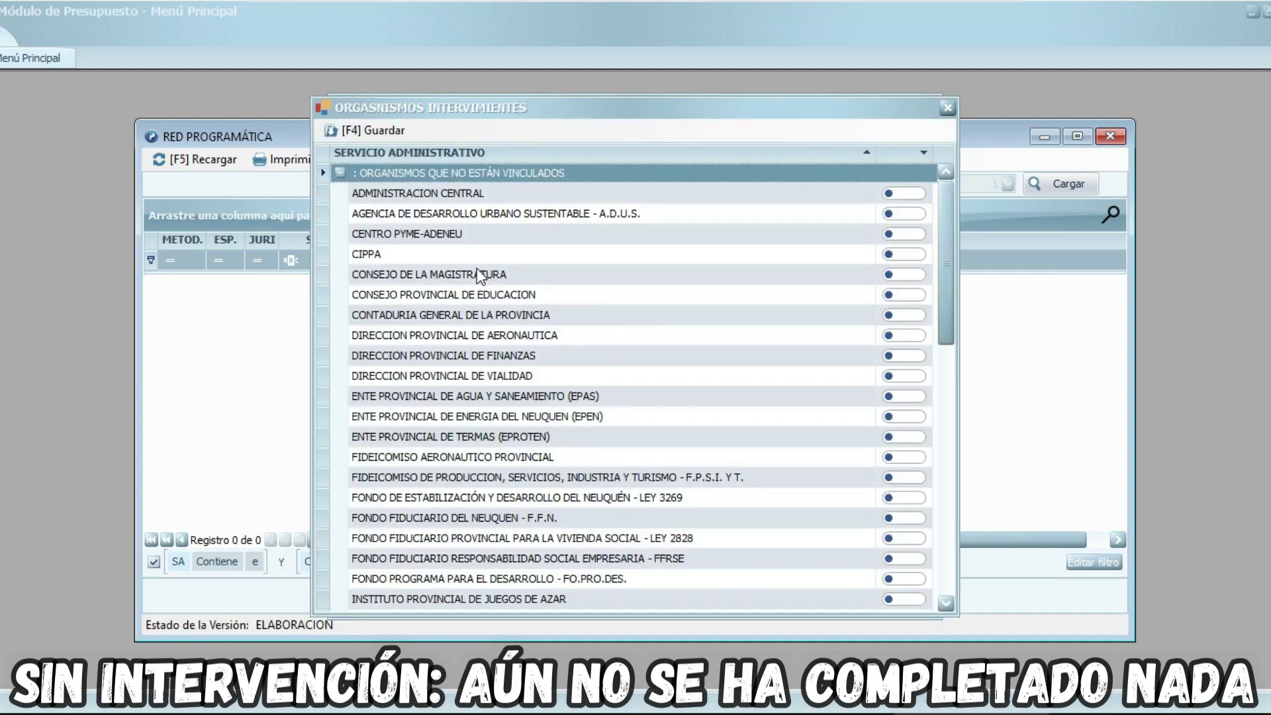
left_click(908, 197)
left_click(342, 174)
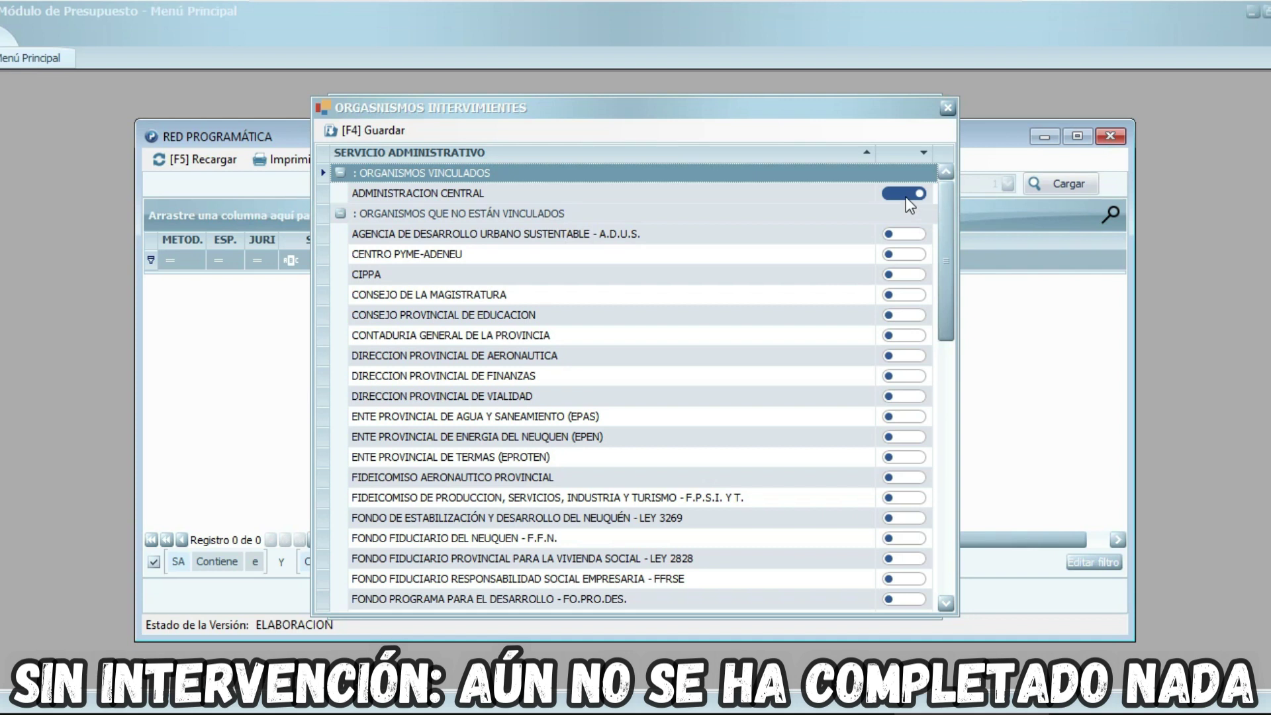
left_click(368, 130)
left_click(401, 130)
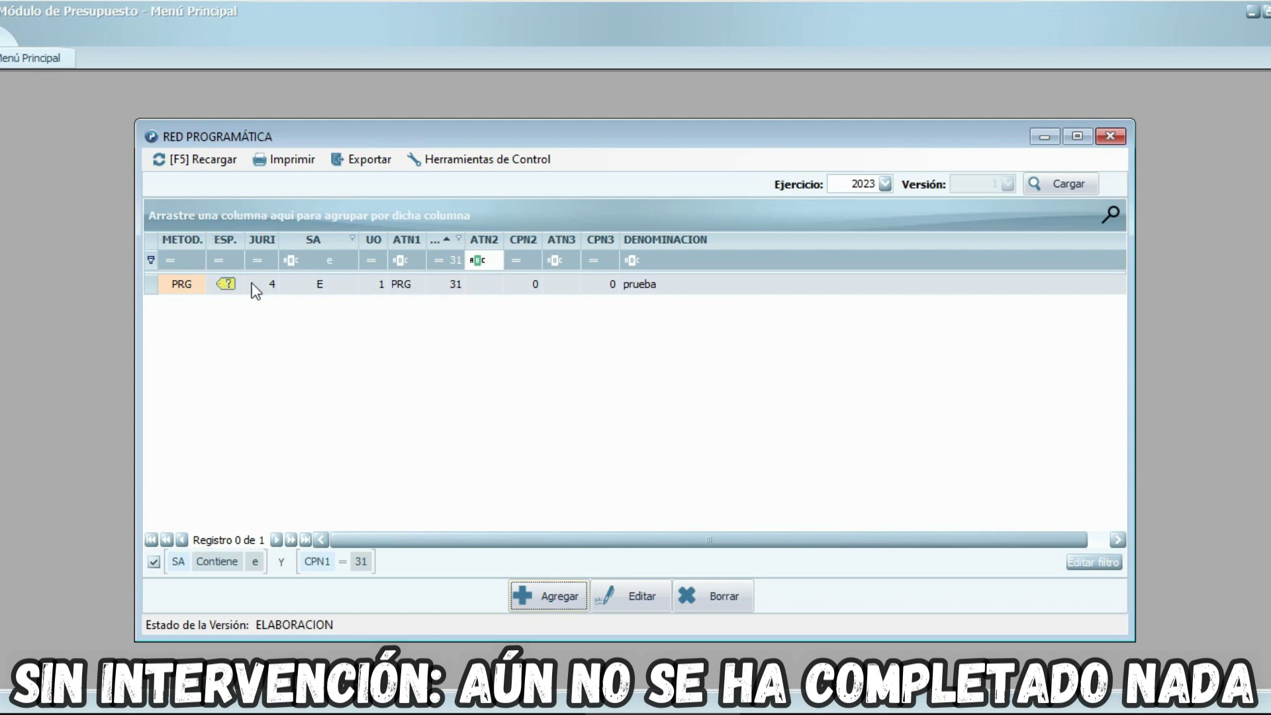
- Edit the prueba program, set its Especificidad del Gasto to SIN CLASIFICAR and save it
left_click(226, 284)
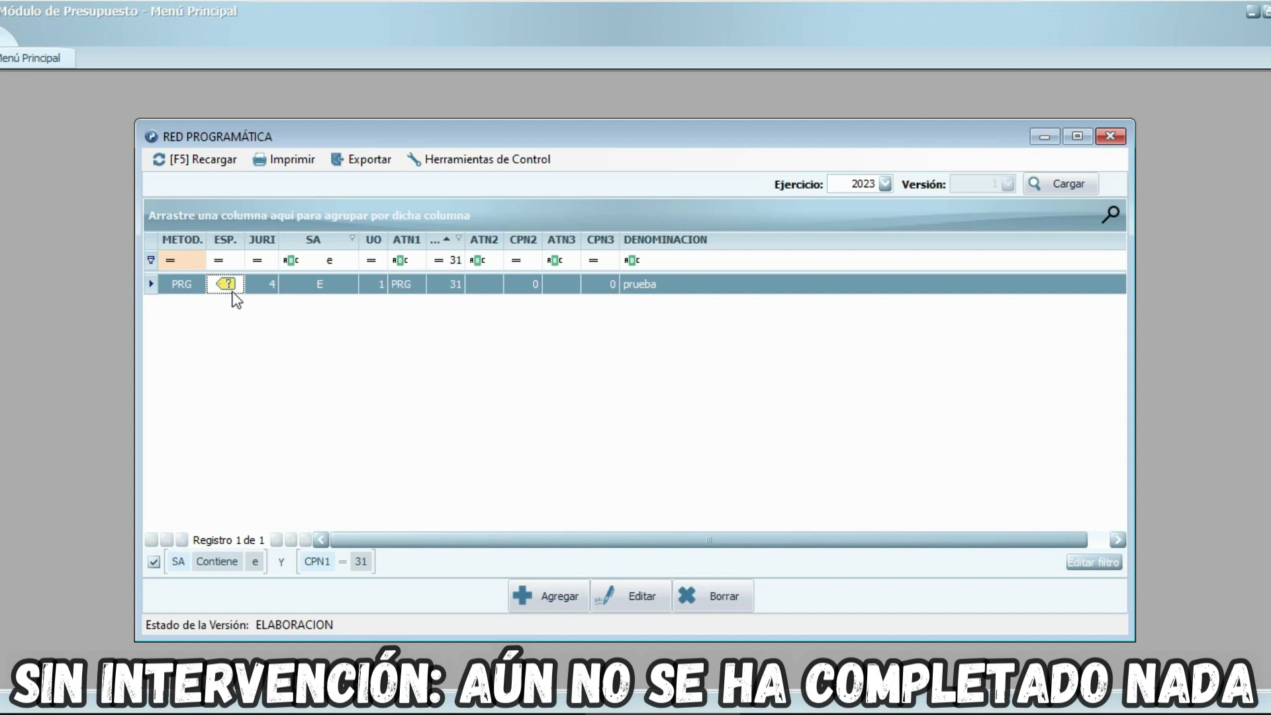
left_click(637, 599)
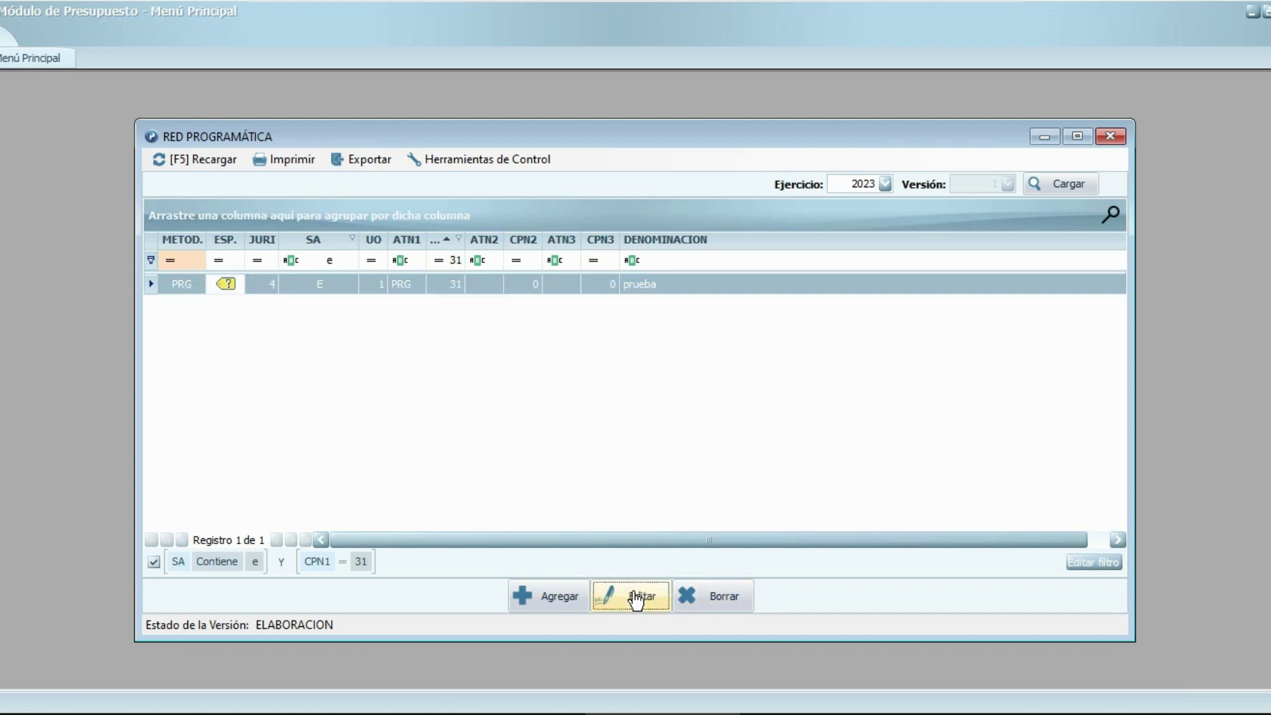
left_click(510, 312)
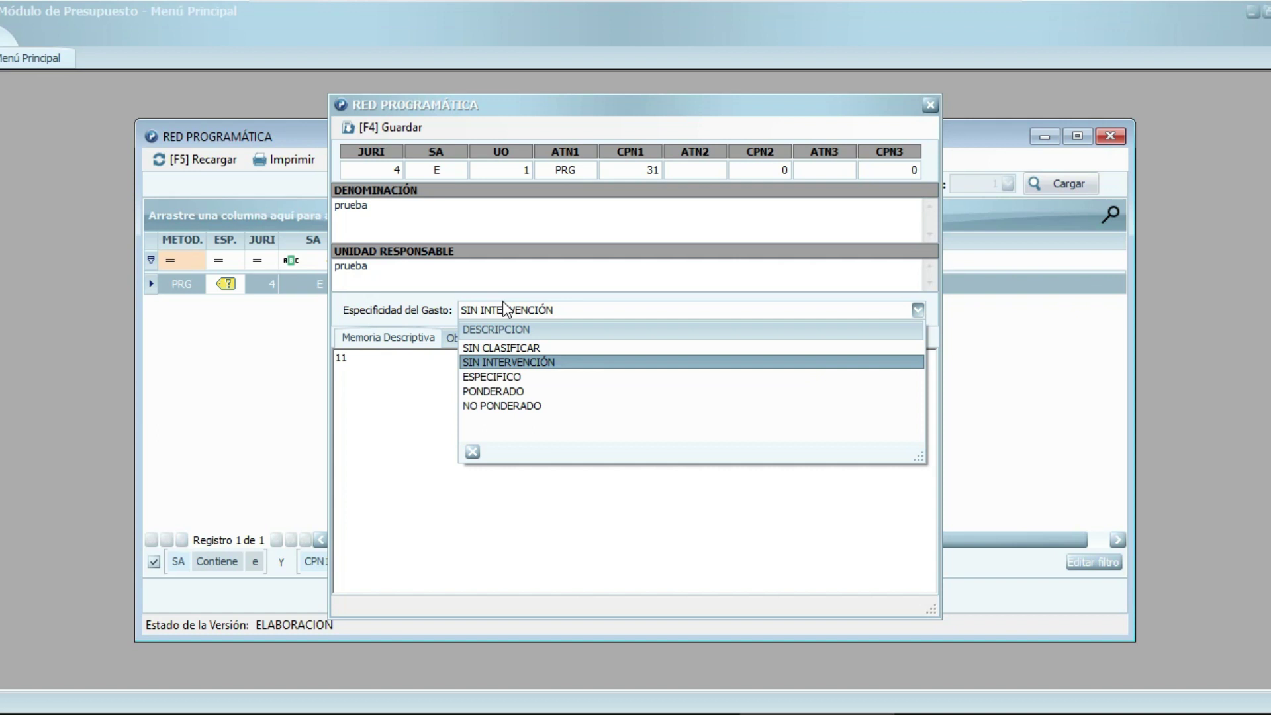
left_click(503, 348)
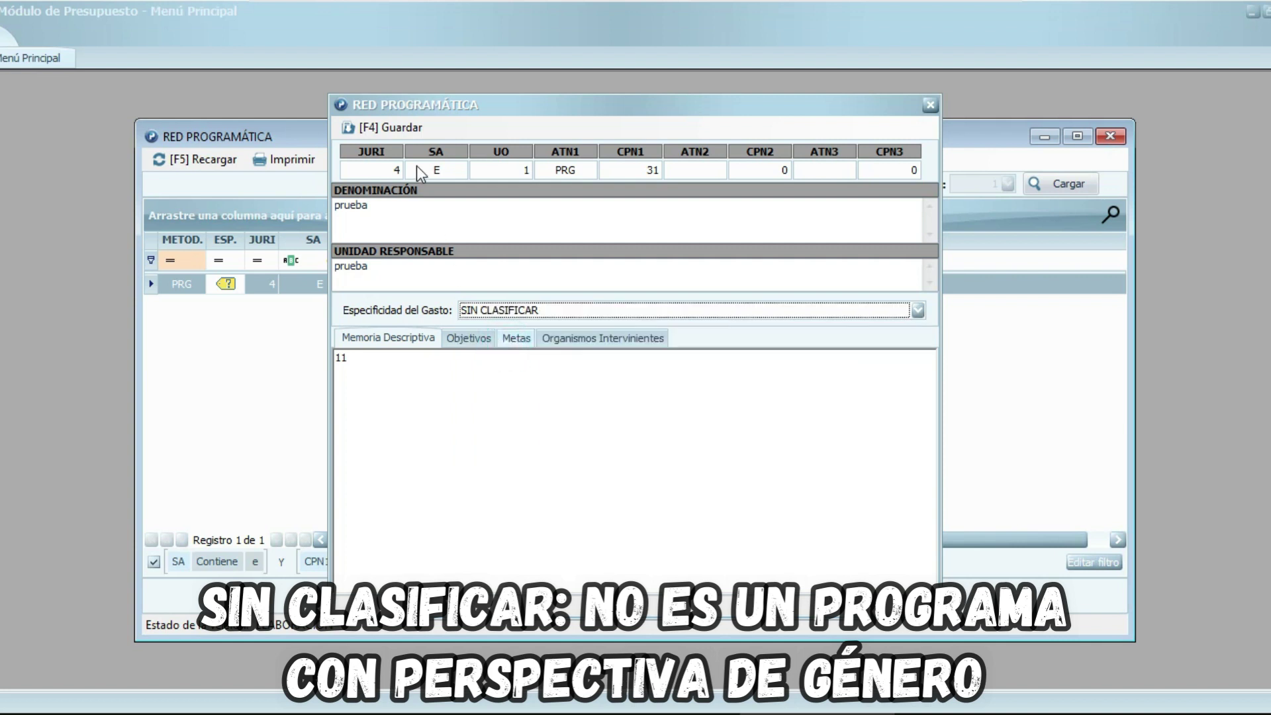
left_click(401, 137)
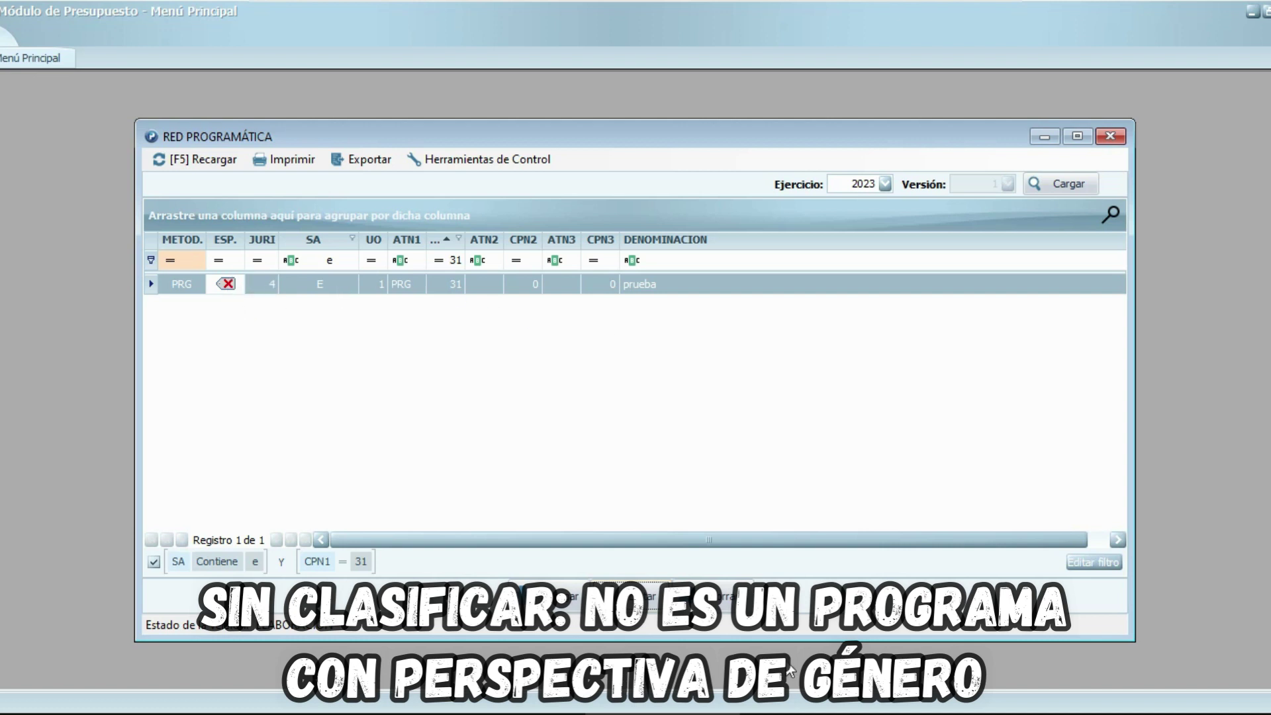
- Reopen the prueba program for editing and set its Especificidad del Gasto to ESPECIFICO
left_click(625, 583)
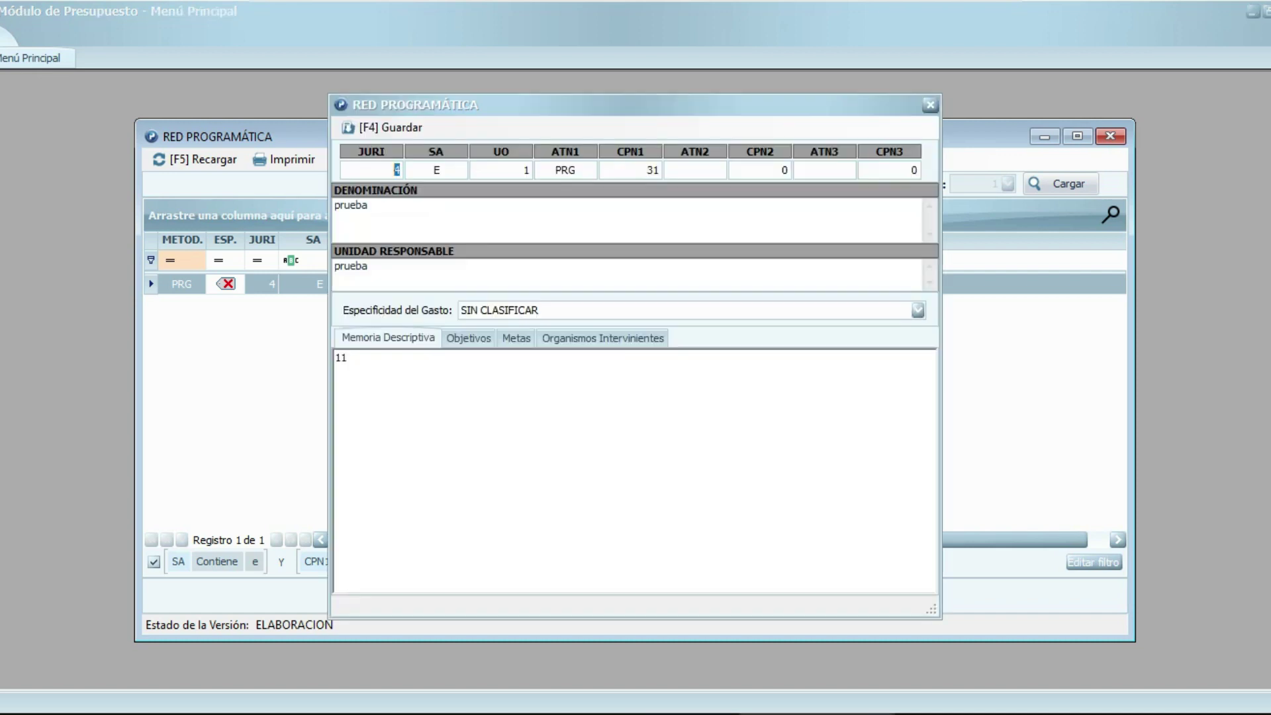
left_click(504, 311)
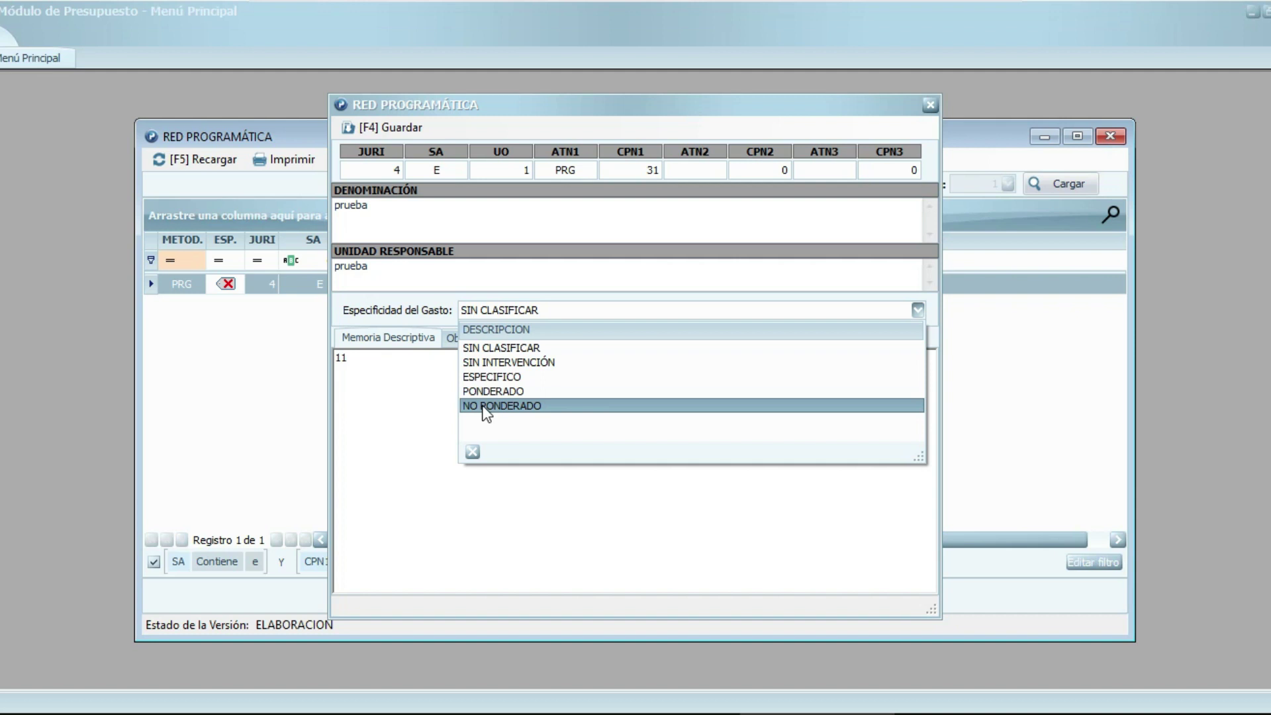
left_click(495, 380)
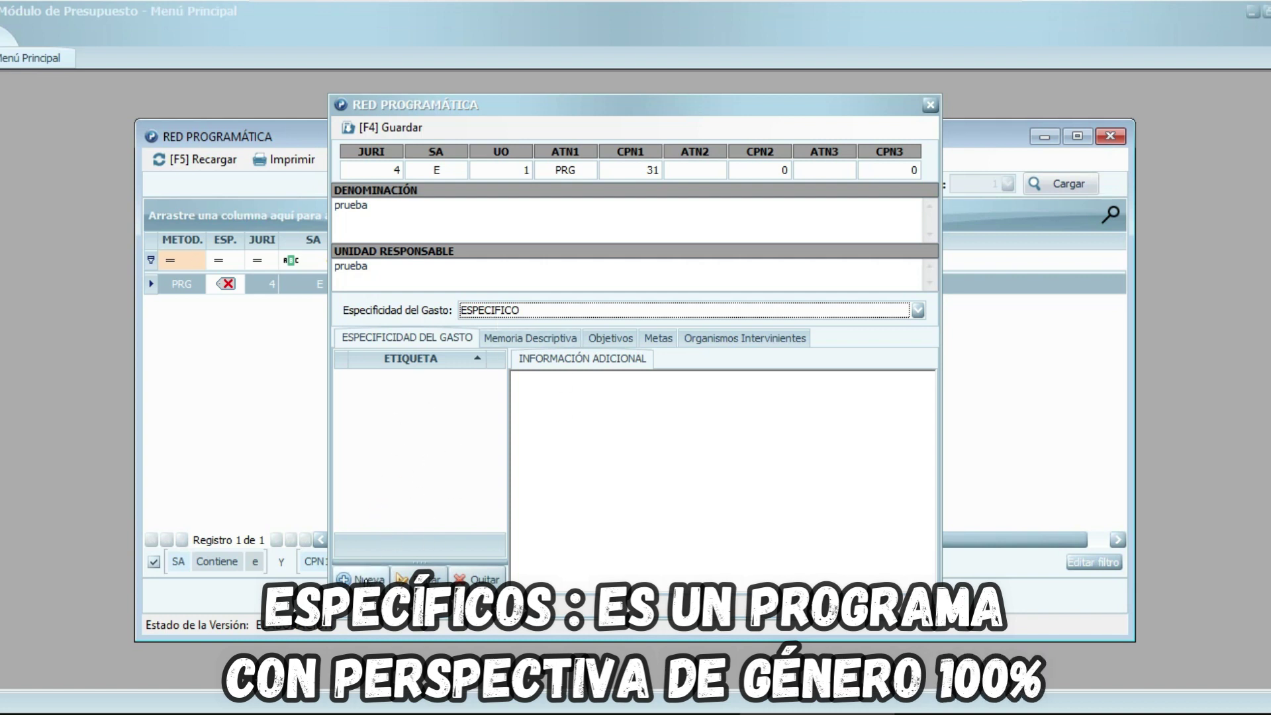
- Add the label PPGYD to the program with 111 as its additional information, and save the label
left_click(362, 579)
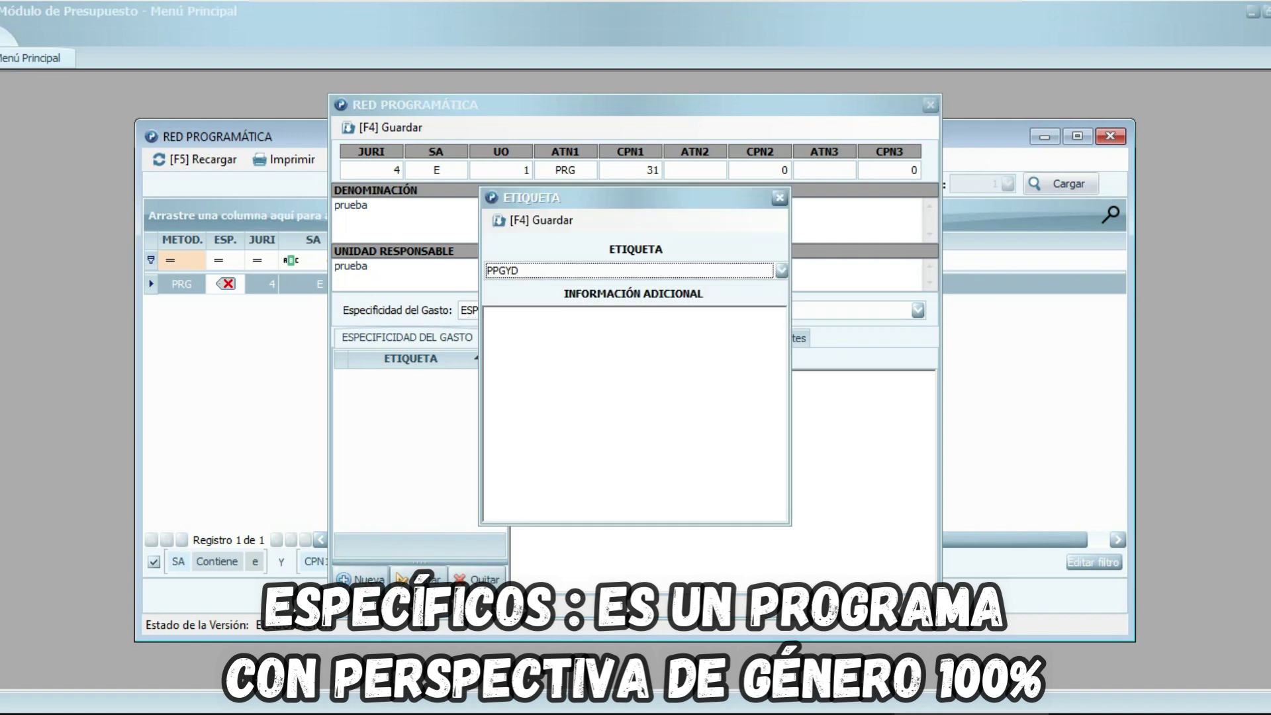
left_click(543, 273)
left_click(539, 275)
left_click(566, 336)
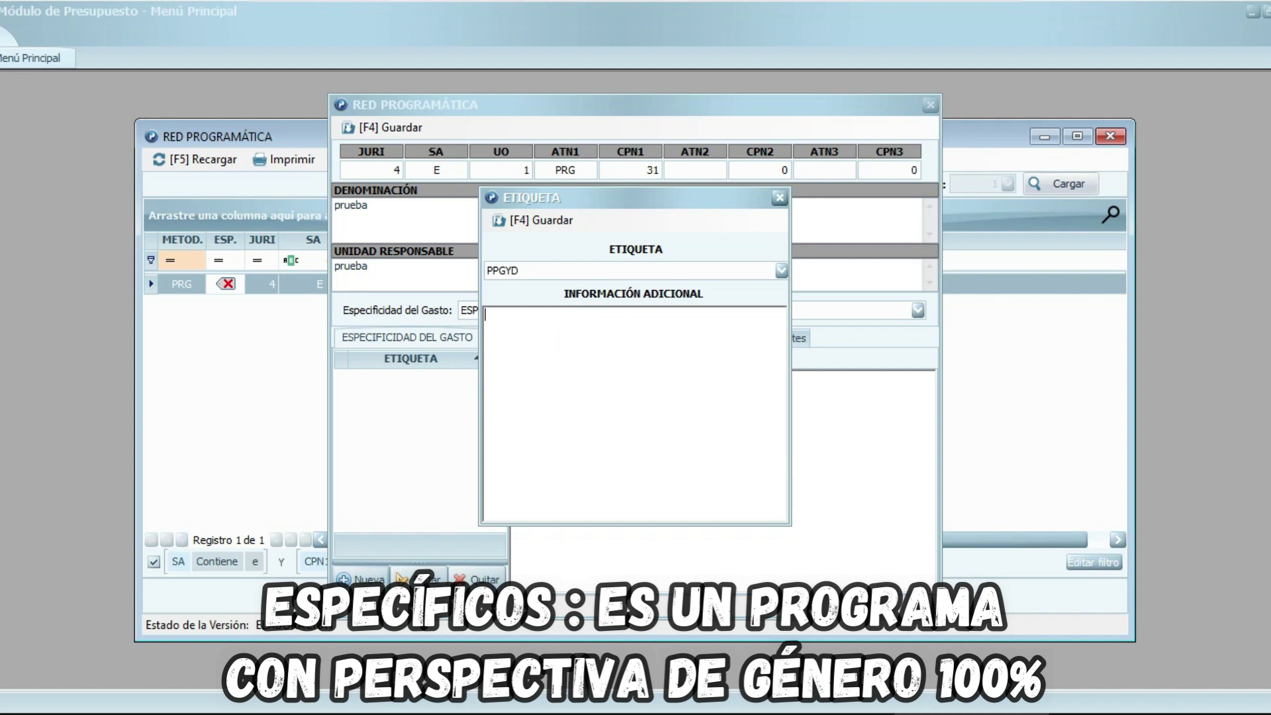
type("111")
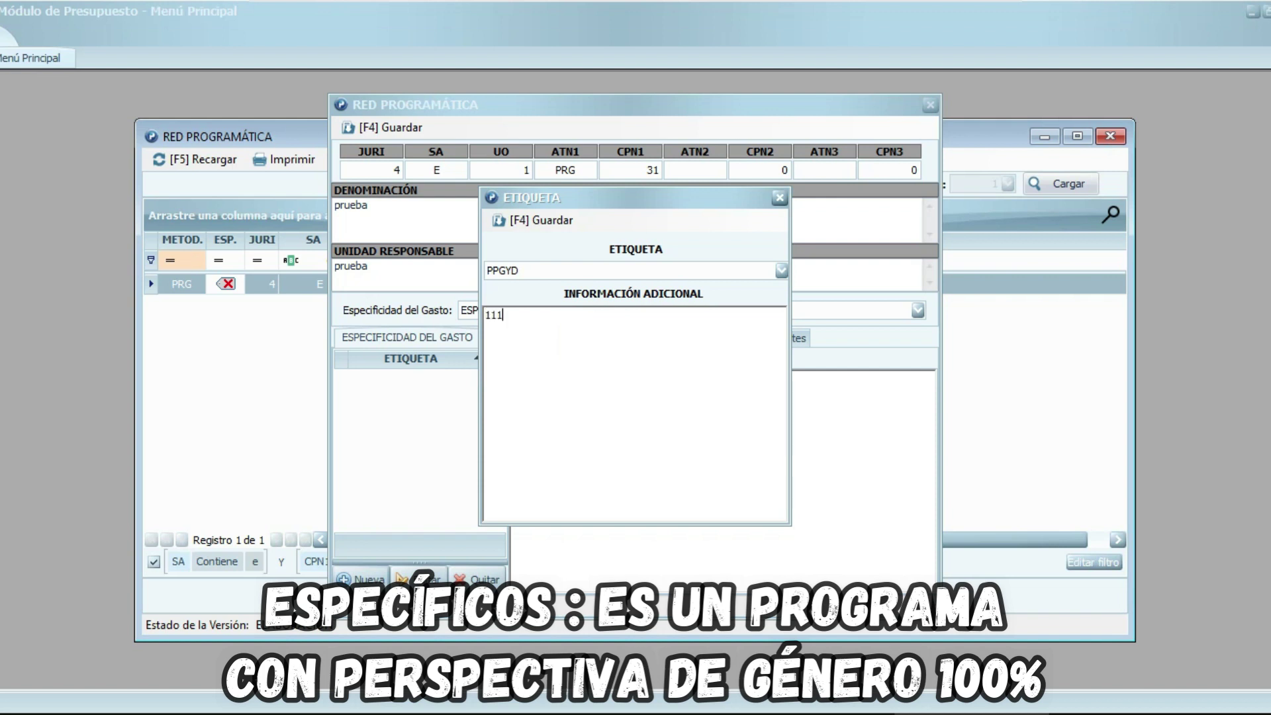
left_click(558, 220)
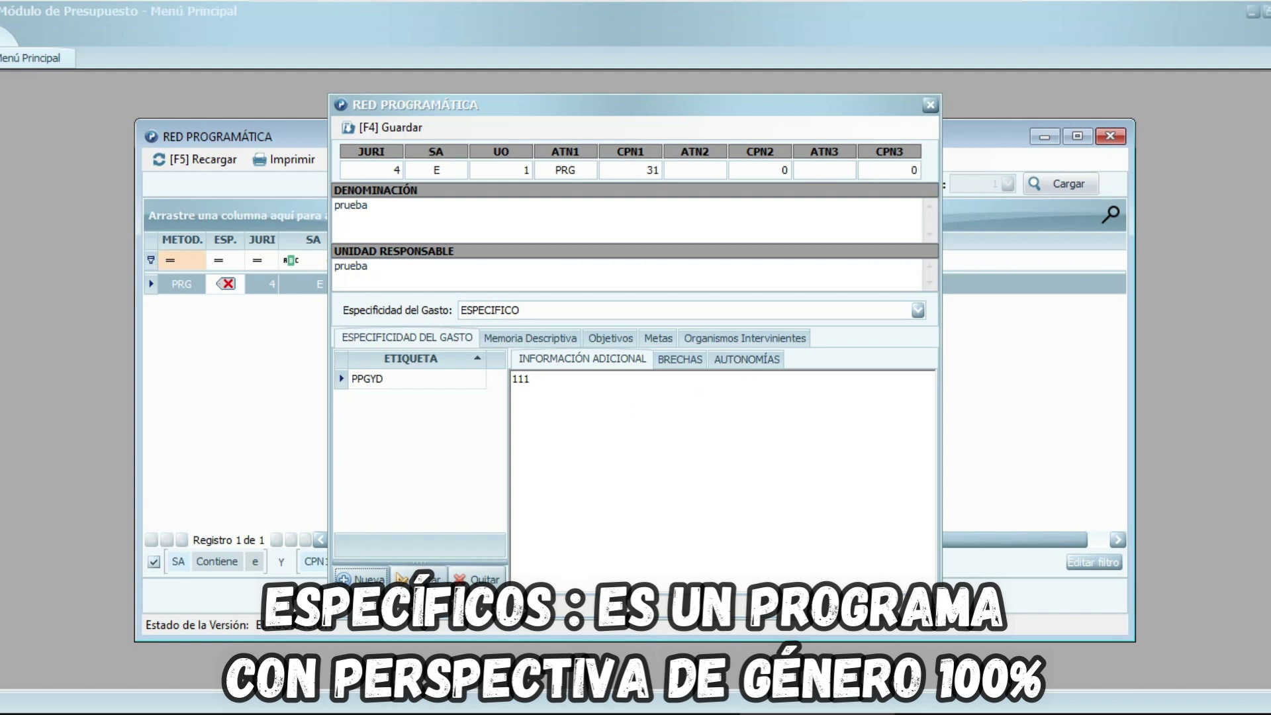
- Consult the description of the De Tiempo y Cuidados gap and enable the Ingresos gap for the PPGYD label
left_click(680, 361)
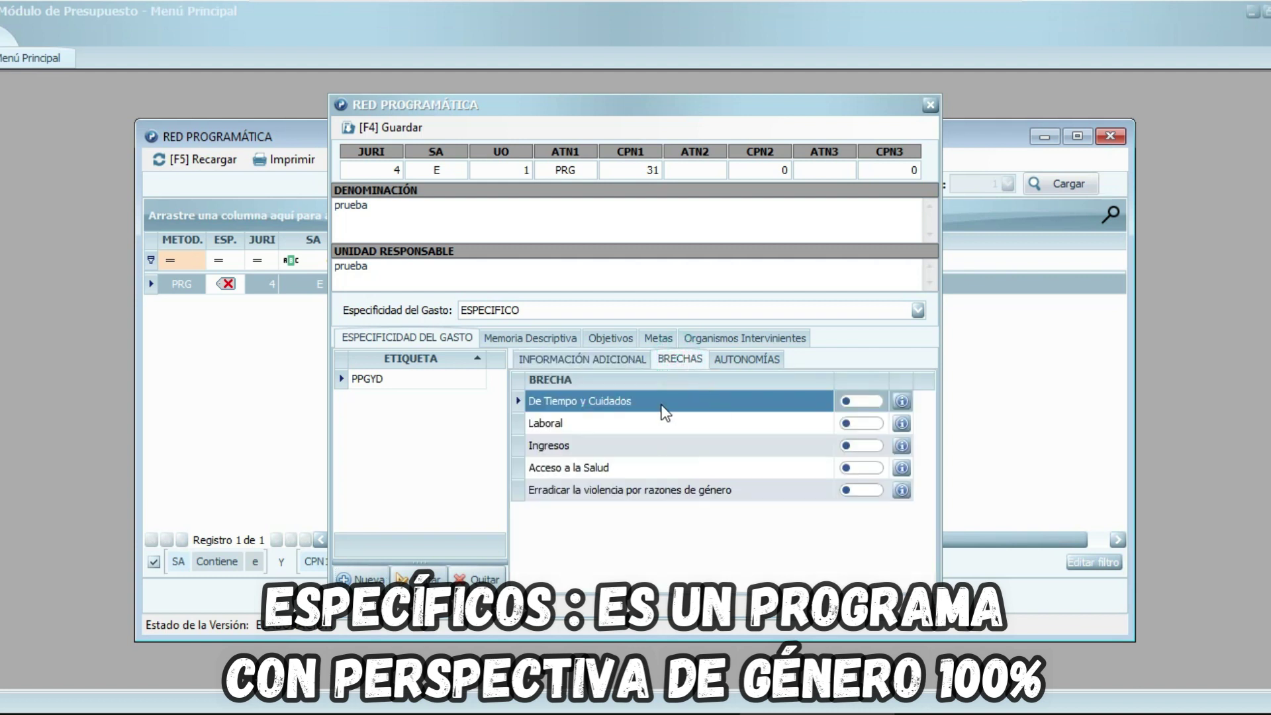
left_click(902, 401)
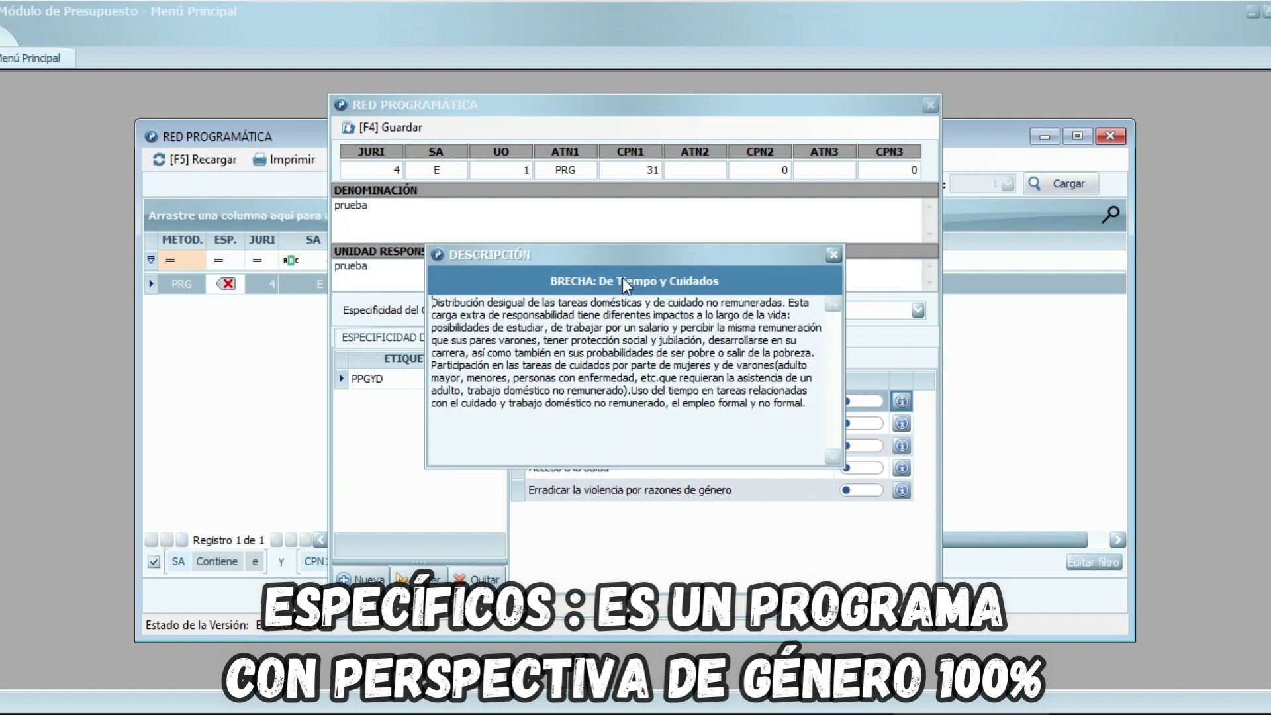
left_click(833, 256)
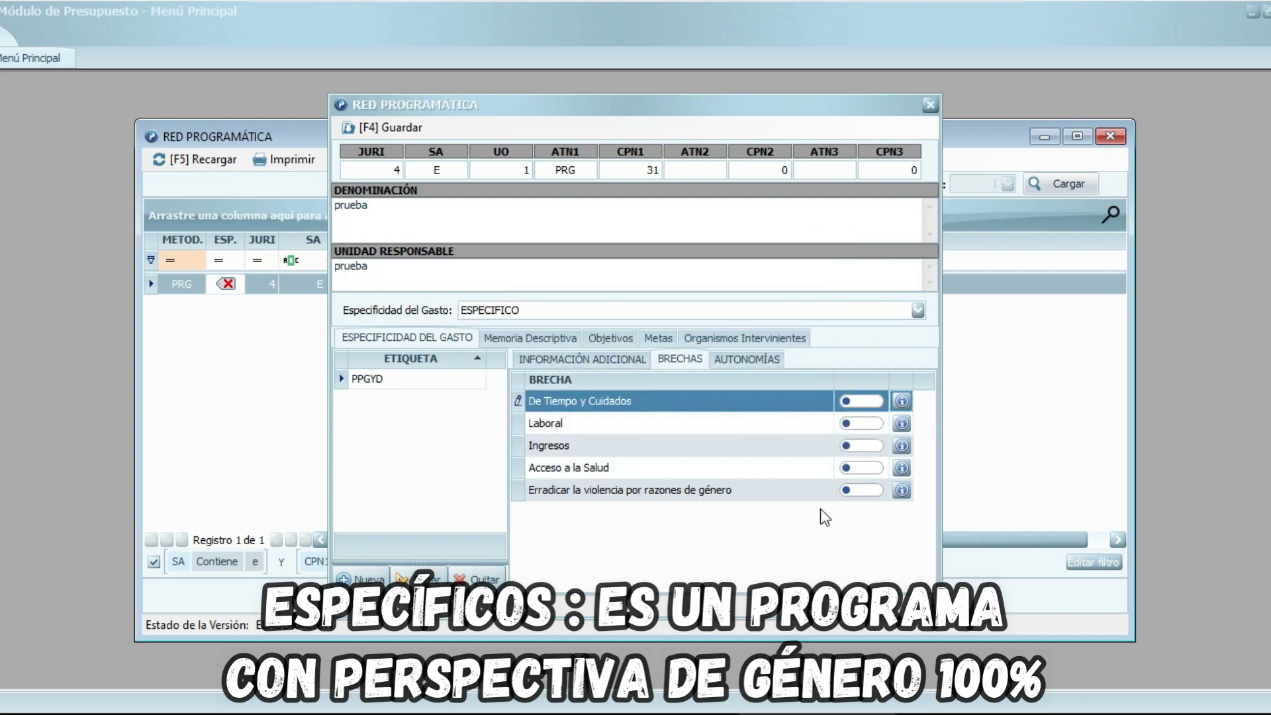
left_click(870, 445)
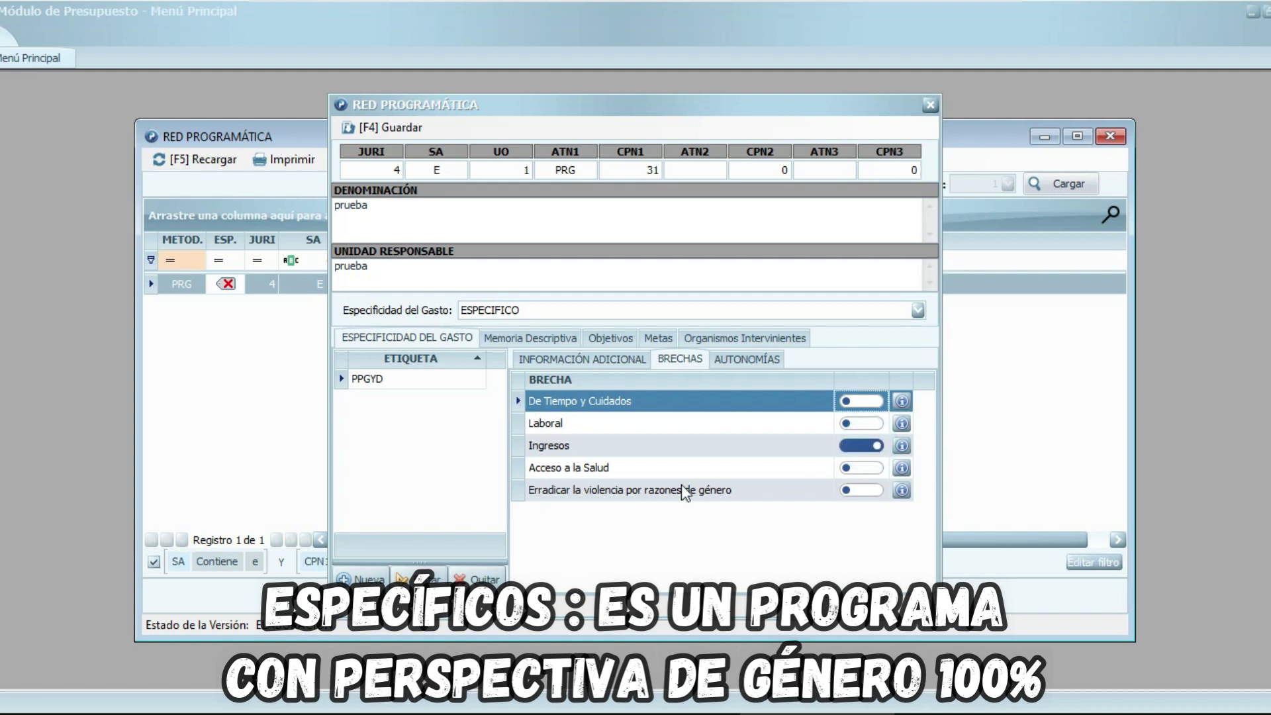
- Enable the Ninguna autonomy for the PPGYD label and save the program
left_click(740, 360)
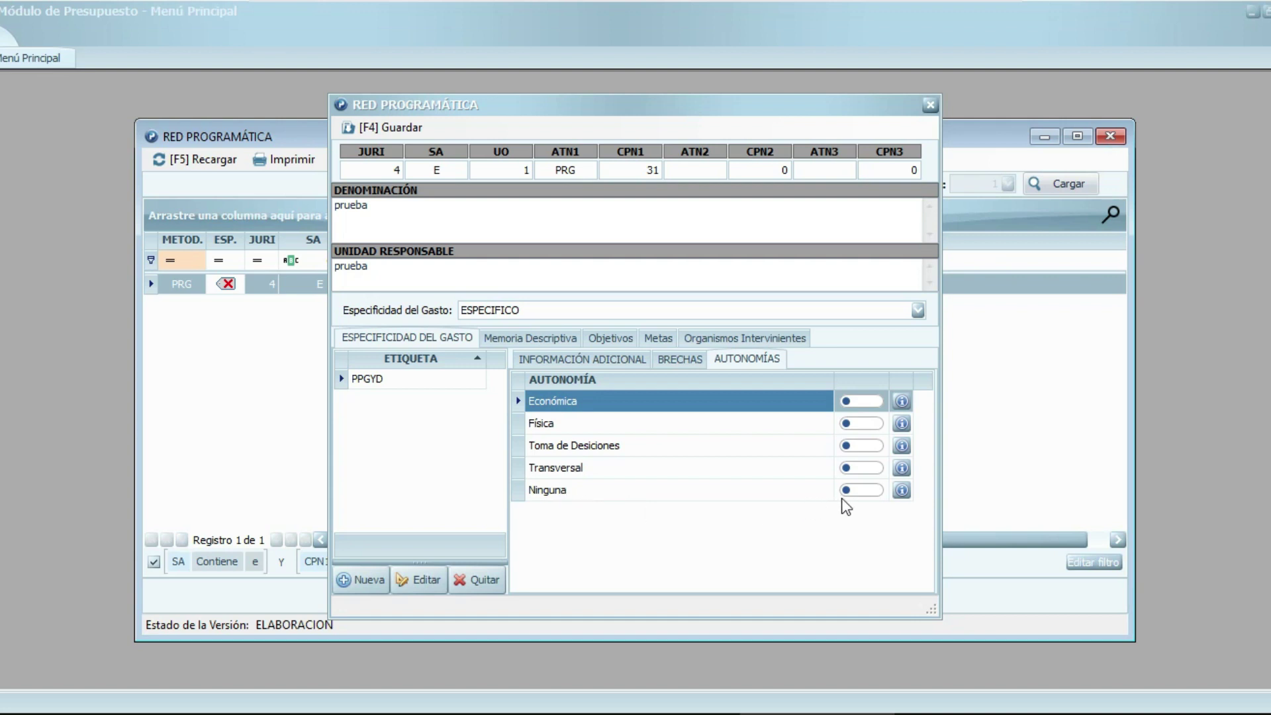
left_click(868, 490)
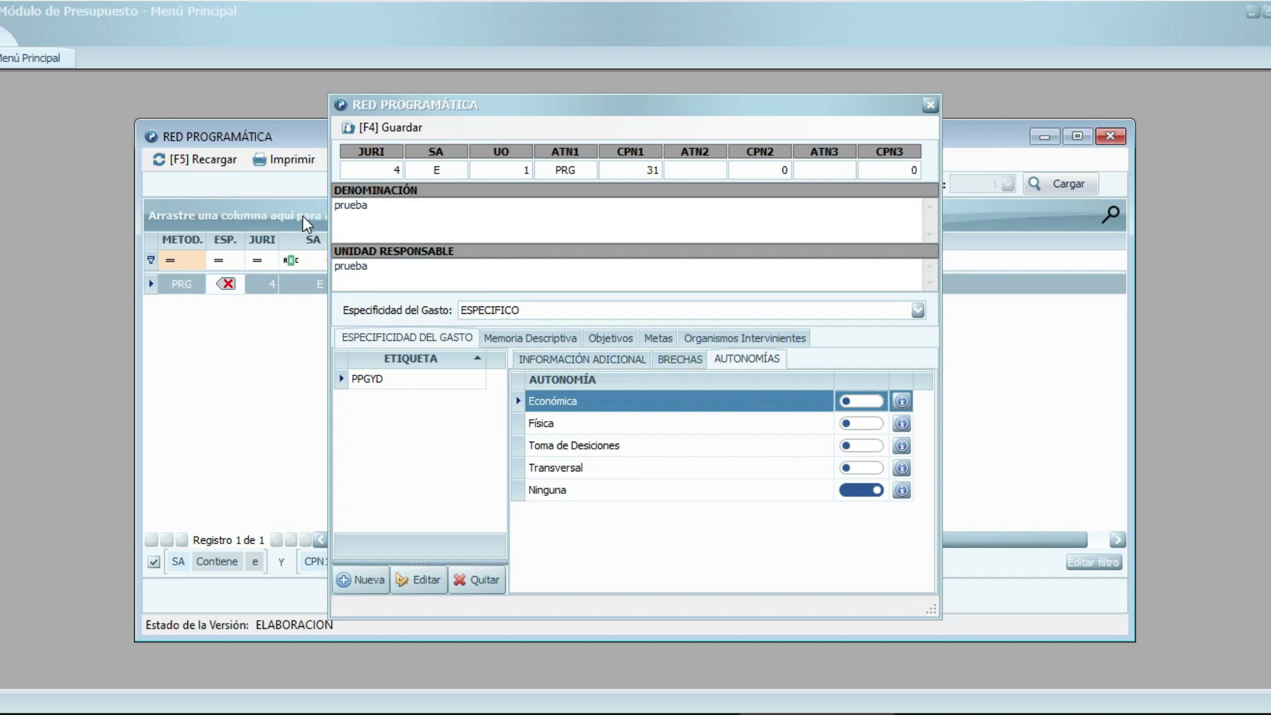
left_click(399, 380)
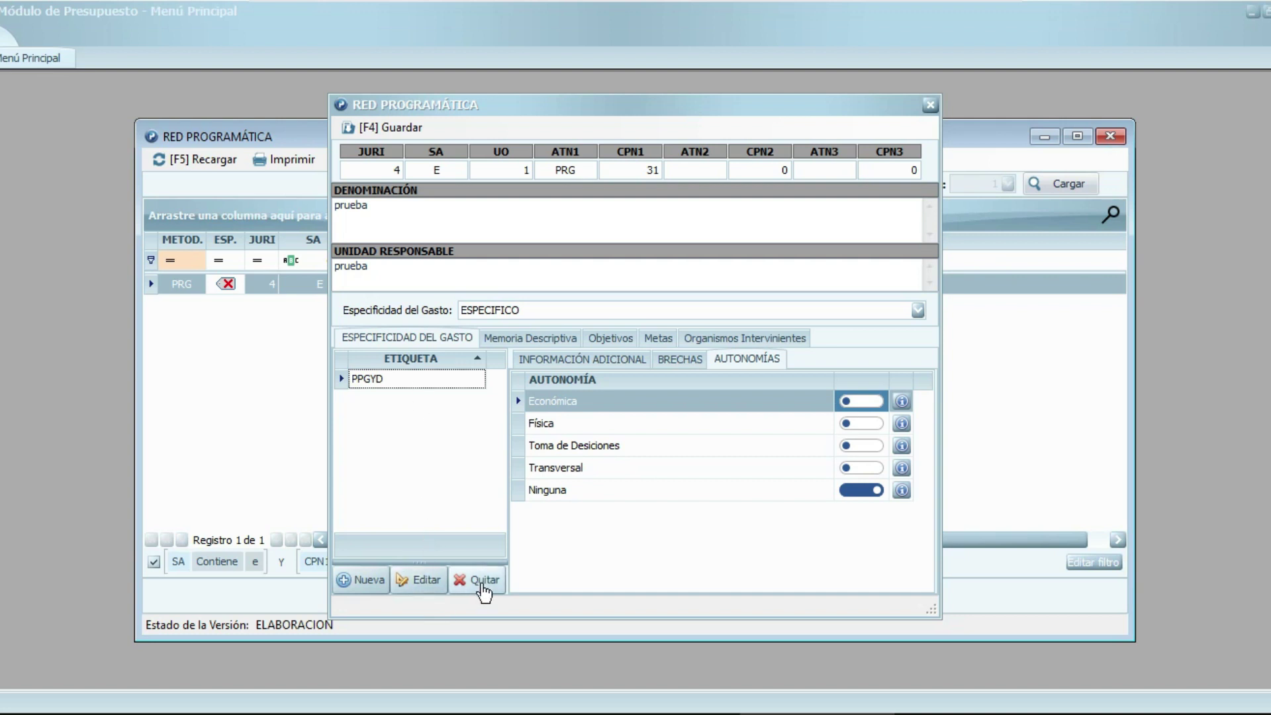
left_click(381, 129)
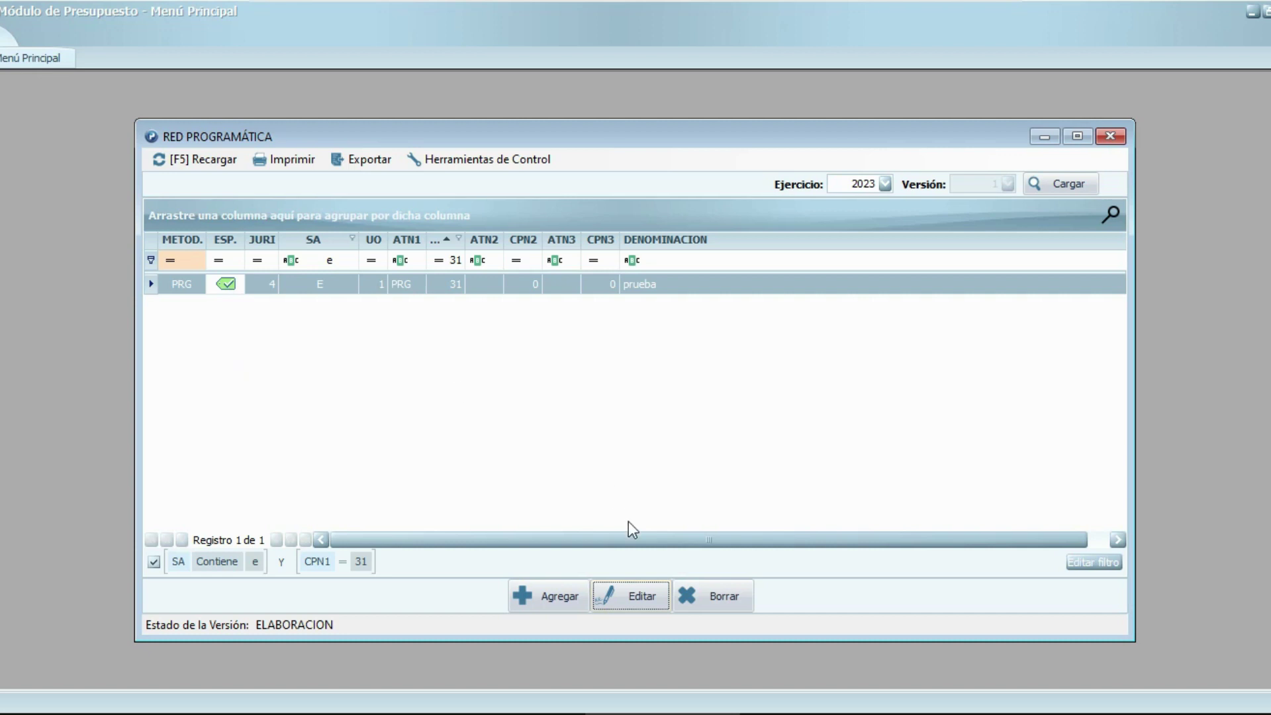
- Reopen the prueba program and change its Especificidad del Gasto to PONDERADO, accepting removal of the associated information
left_click(637, 594)
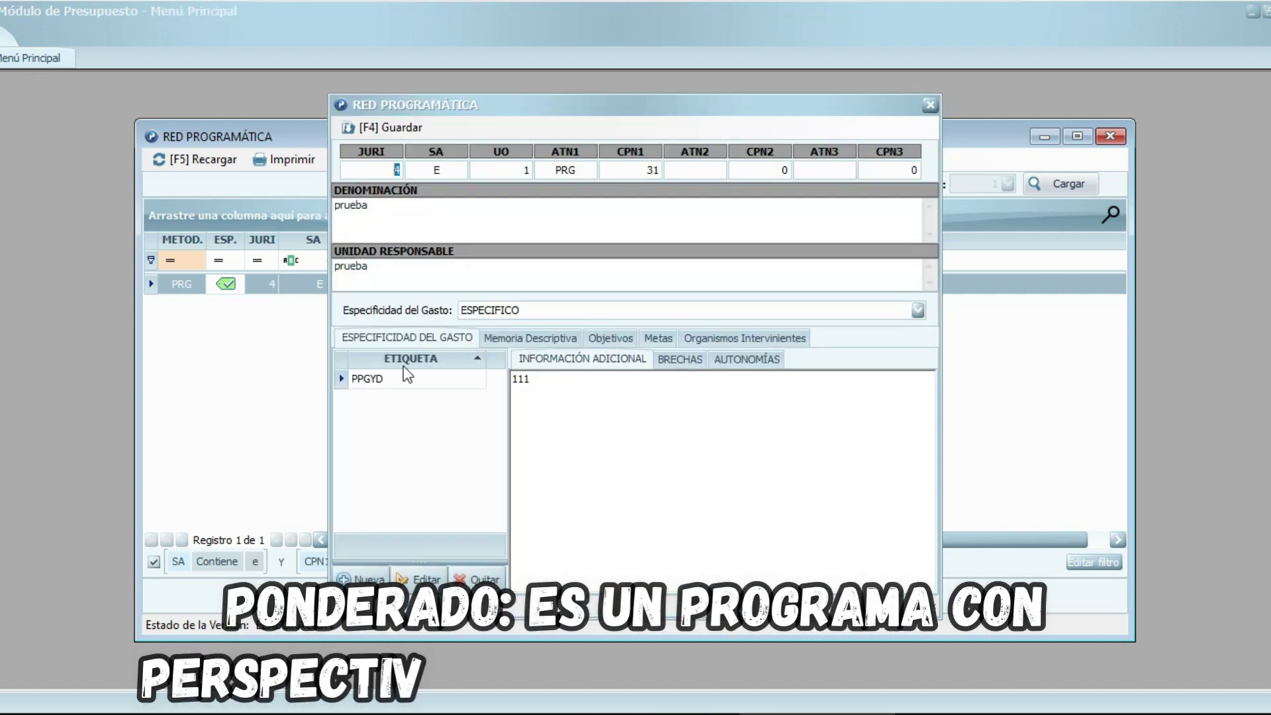
left_click(400, 378)
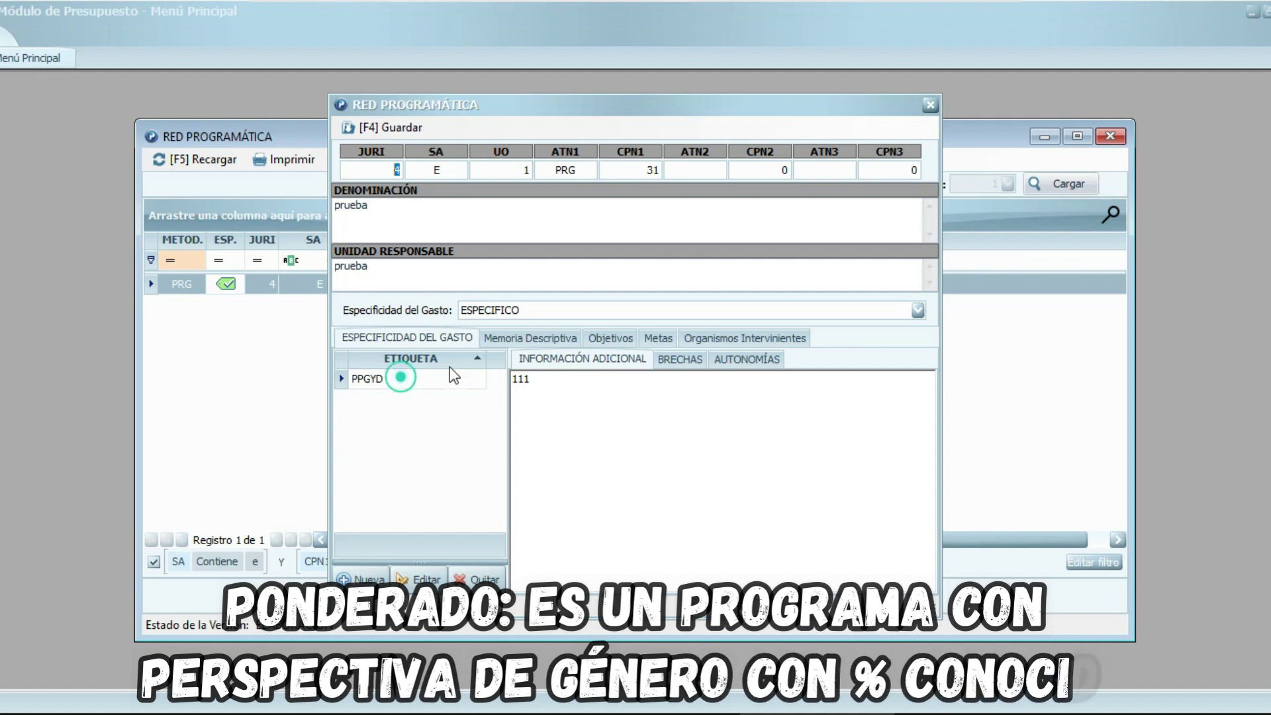
left_click(532, 313)
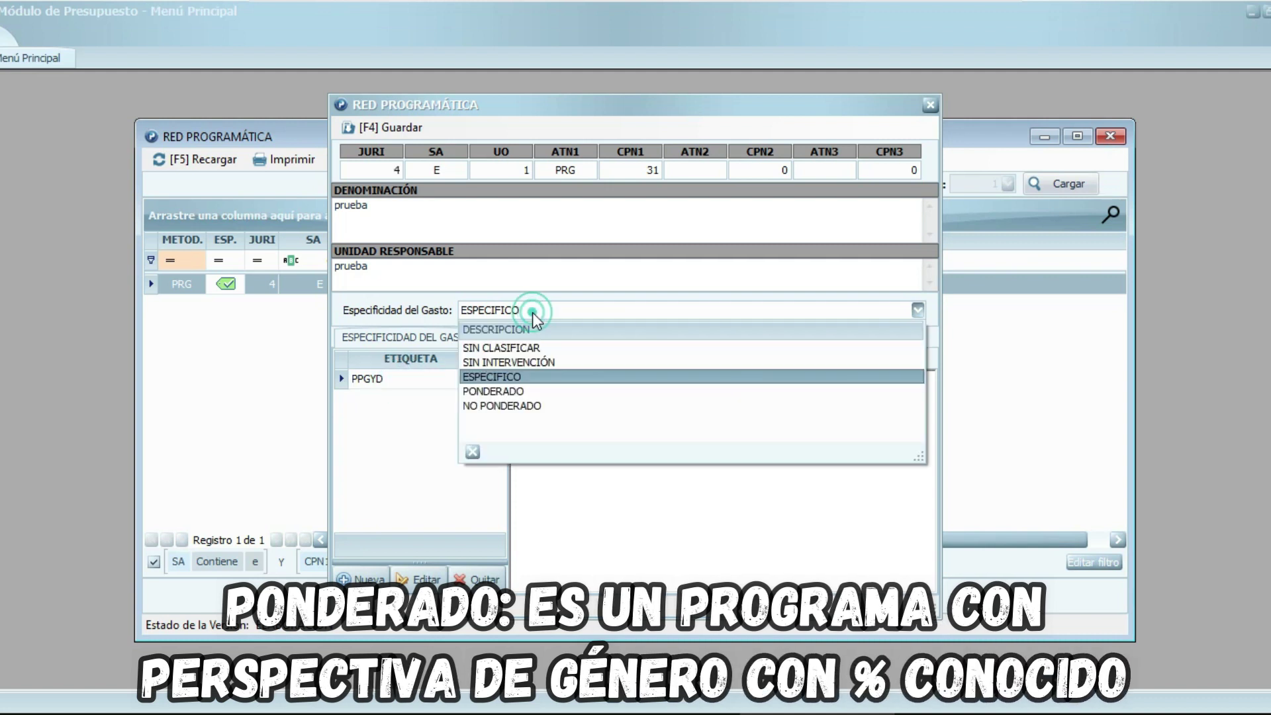
left_click(522, 392)
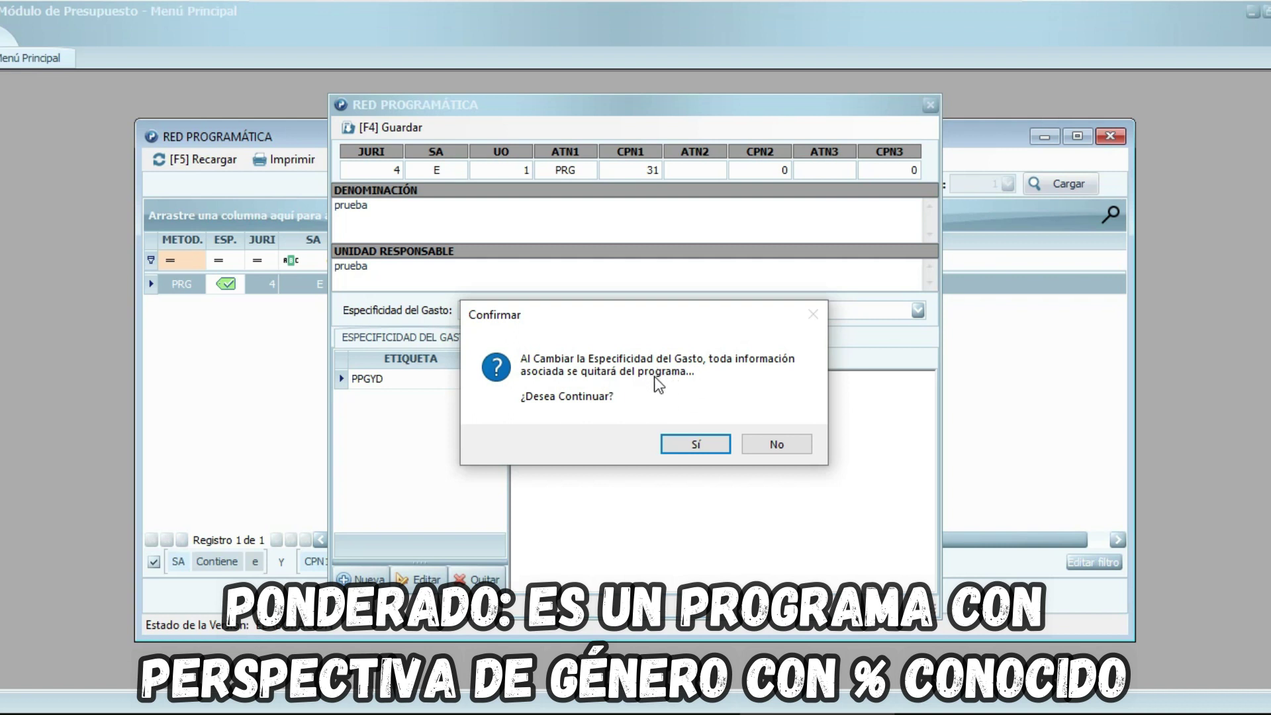
left_click(692, 444)
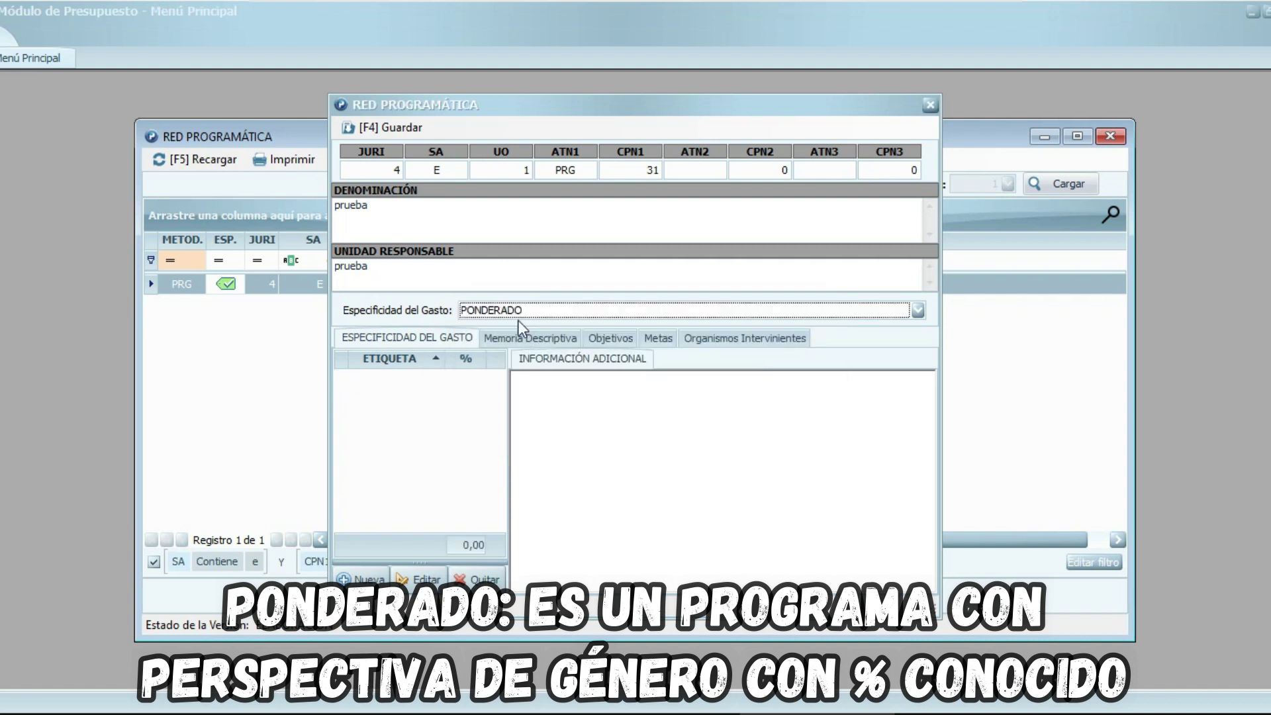
- Add the label PPGYD to the program with a percentage of 50, and save the label
left_click(365, 576)
left_click(770, 271)
type("50")
key("Tab")
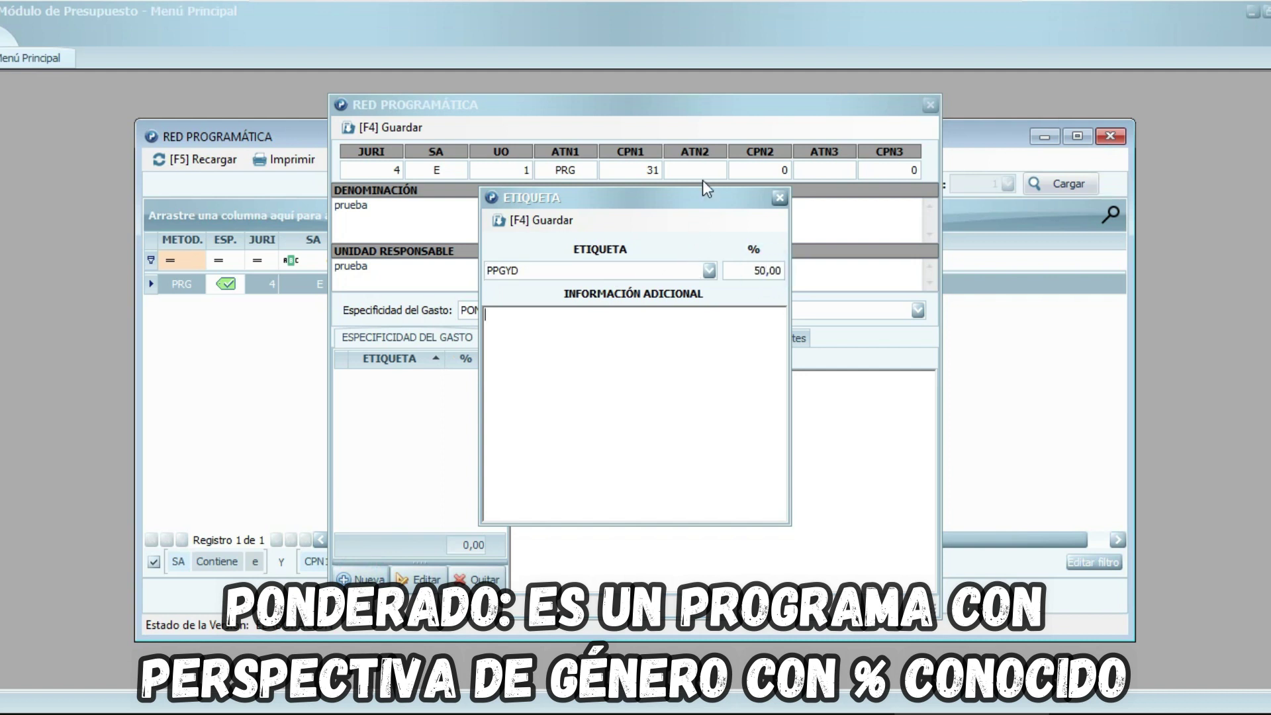
left_click(547, 224)
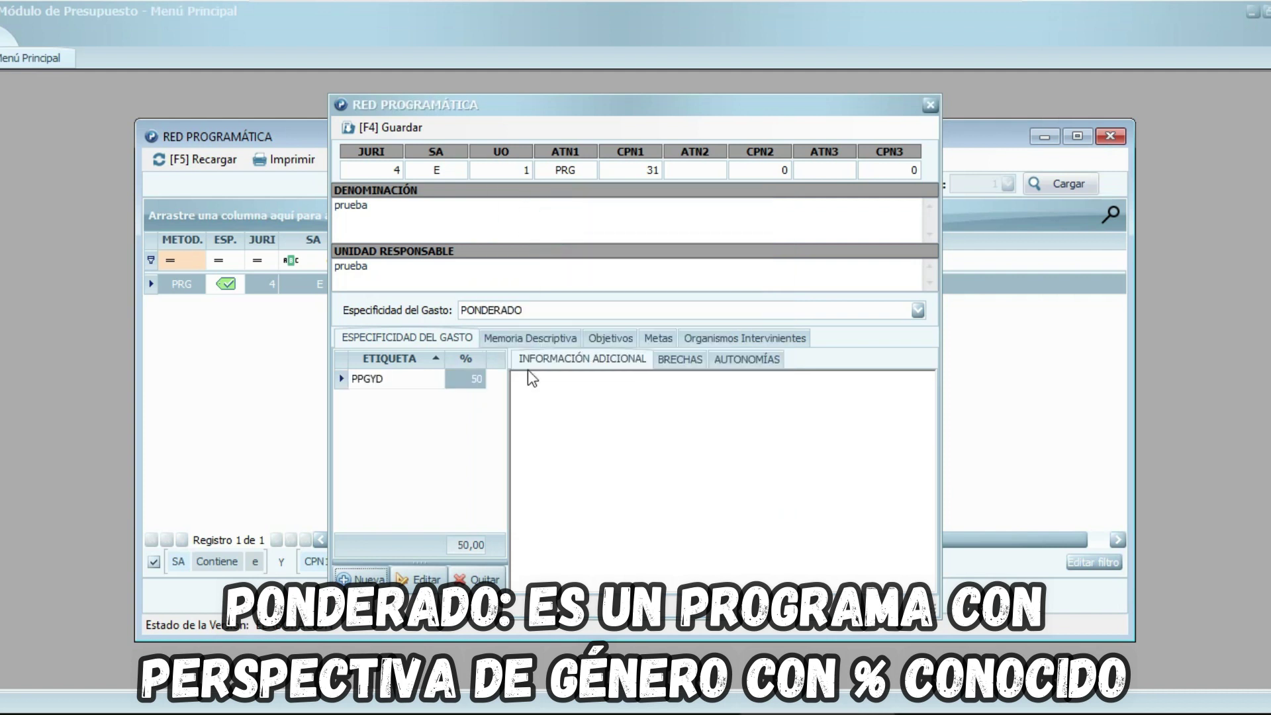
- Try to enter 11 as the PPGYD label's additional information, and save the program after reviewing the label's gaps and autonomies
left_click(697, 418)
type("11")
left_click(669, 359)
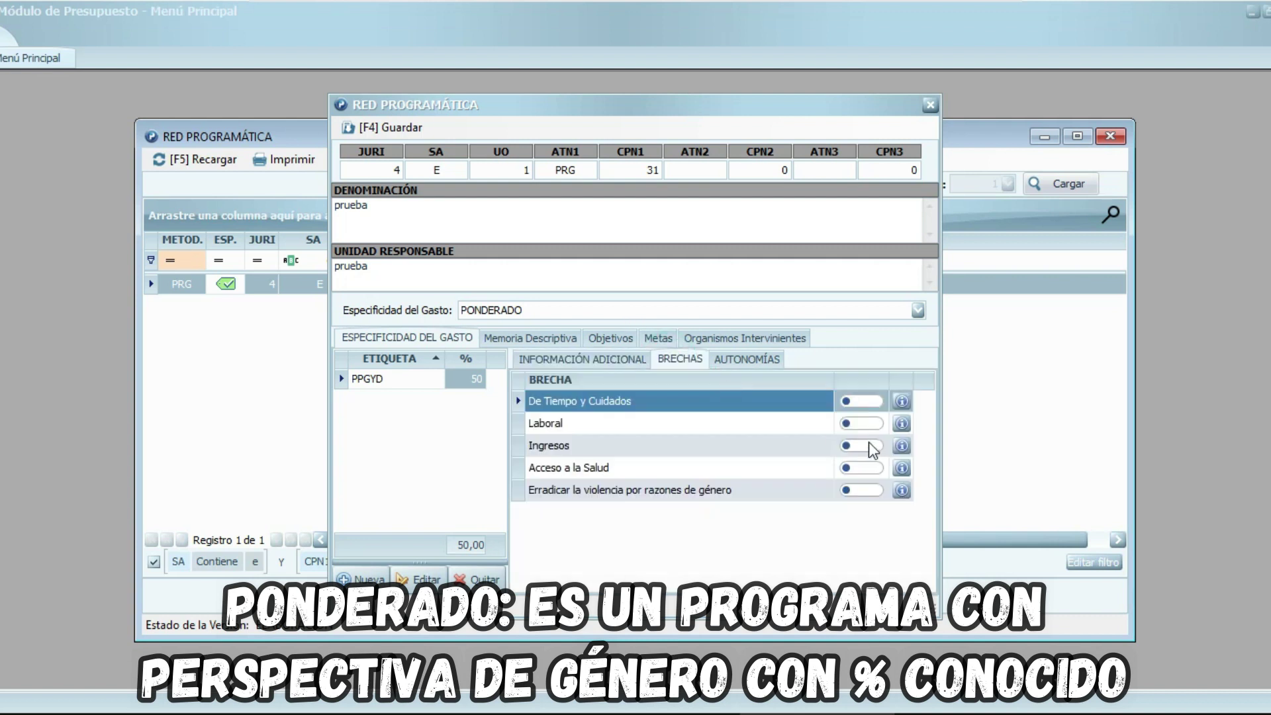
left_click(761, 359)
left_click(687, 358)
left_click(414, 135)
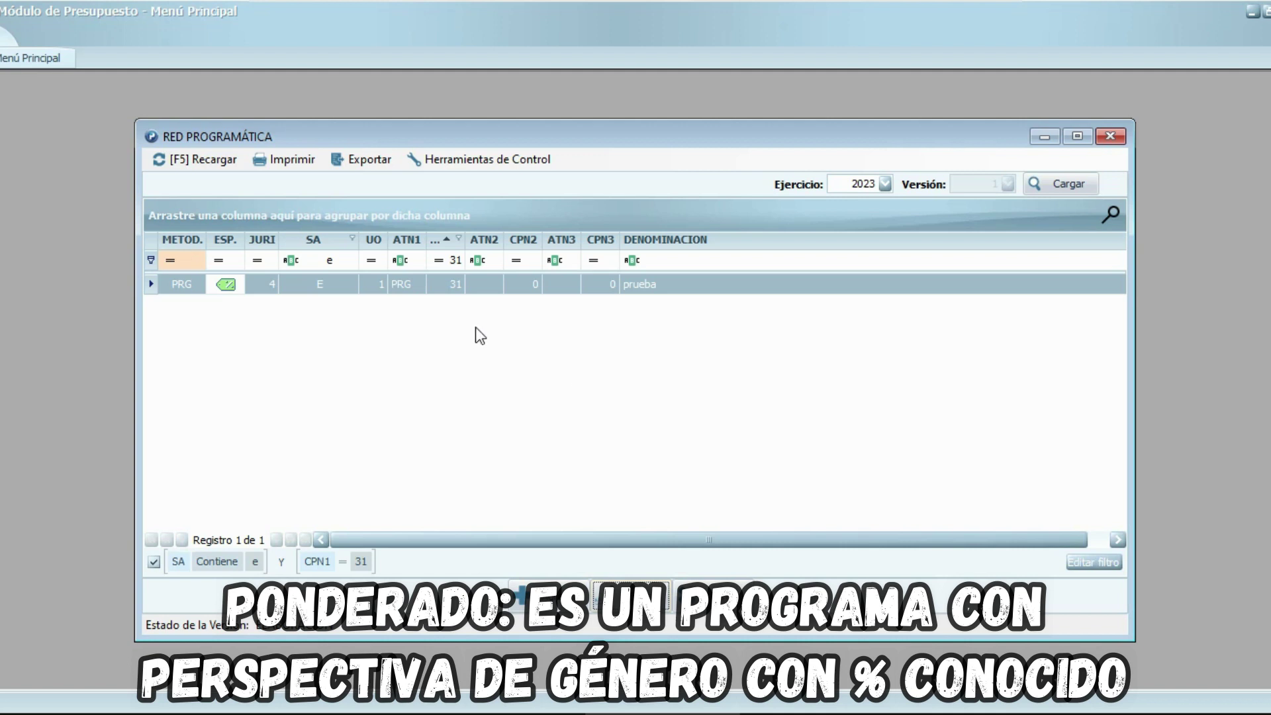
- Reopen the prueba program, enable the Toma de Desiciones autonomy for the PPGYD label, and save the program
left_click(537, 286)
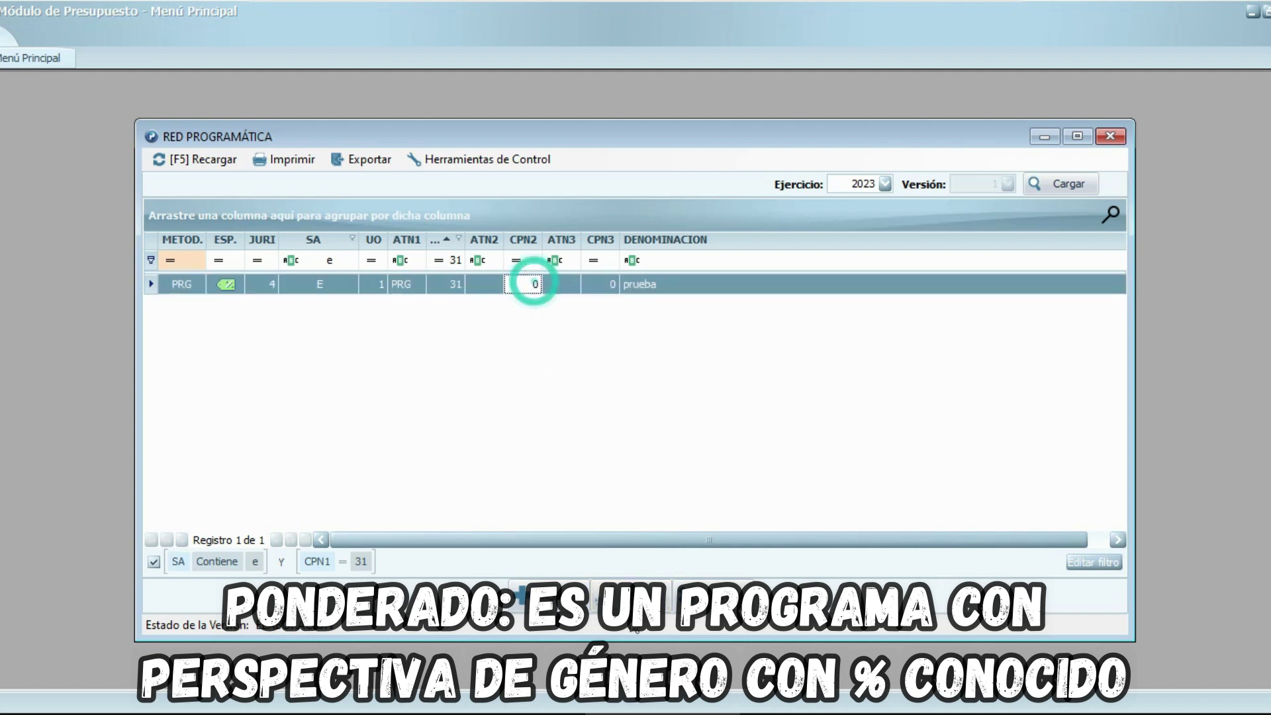
left_click(629, 596)
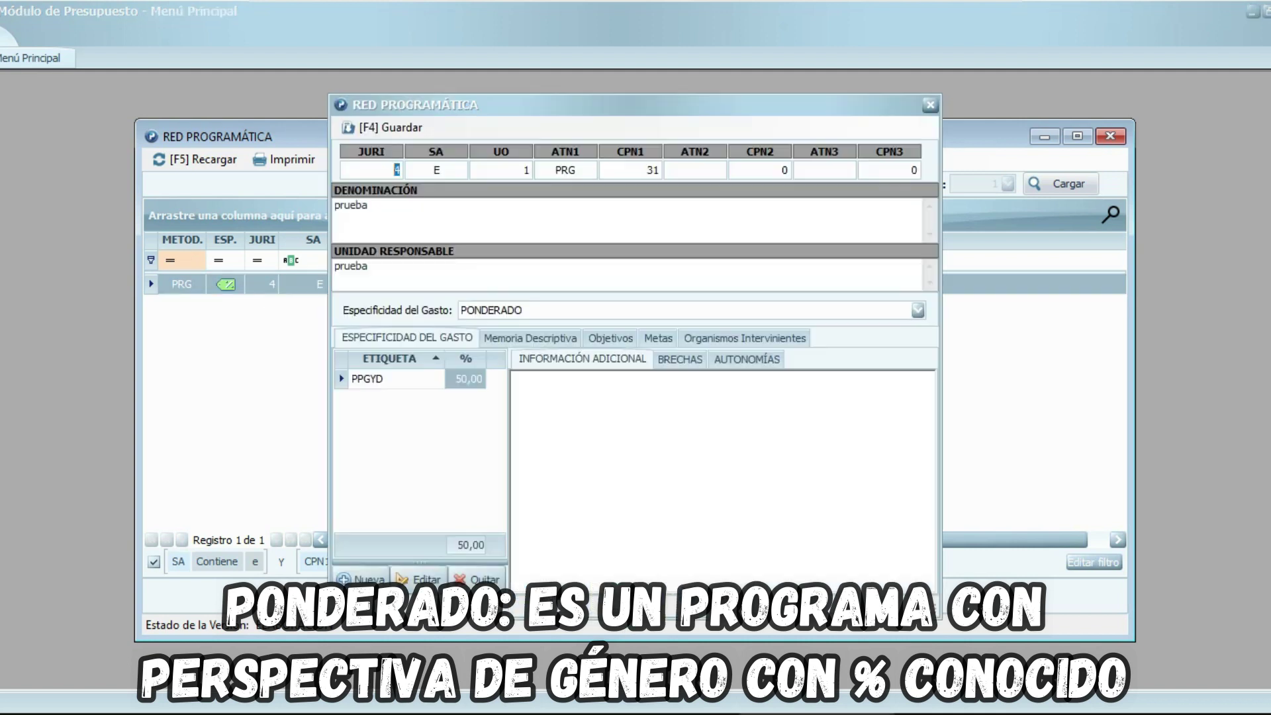
left_click(682, 361)
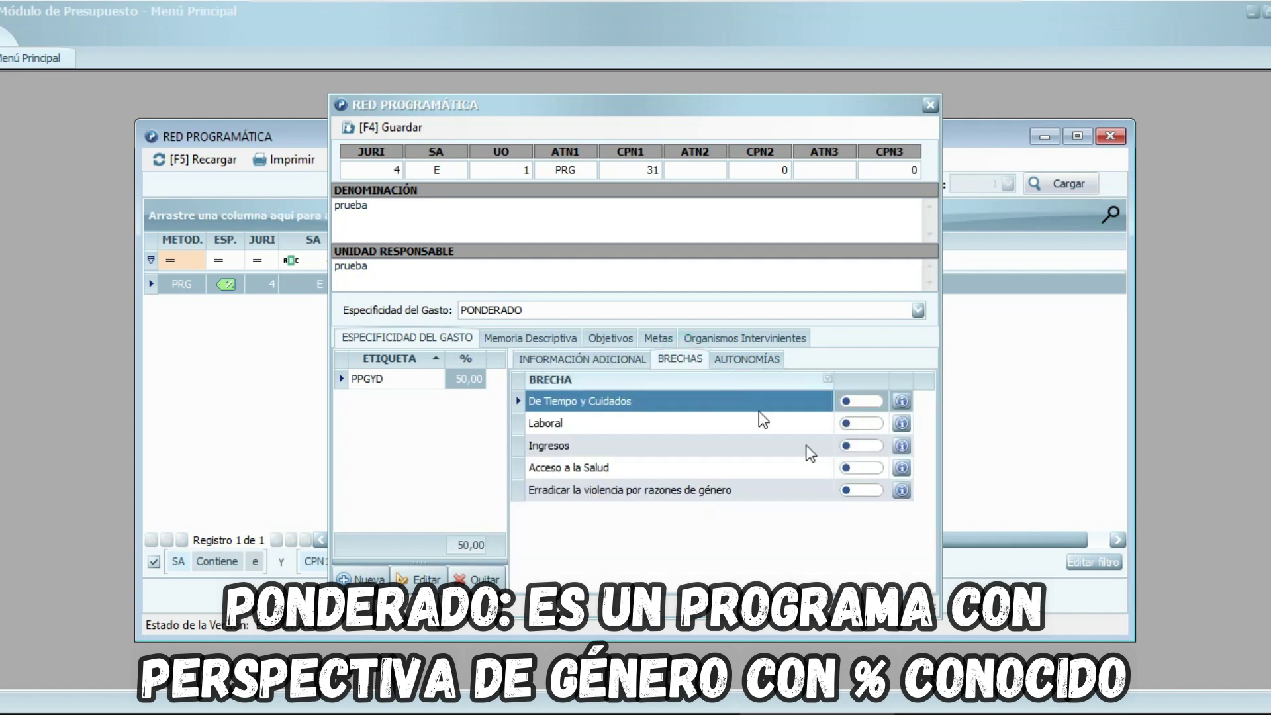
left_click(751, 361)
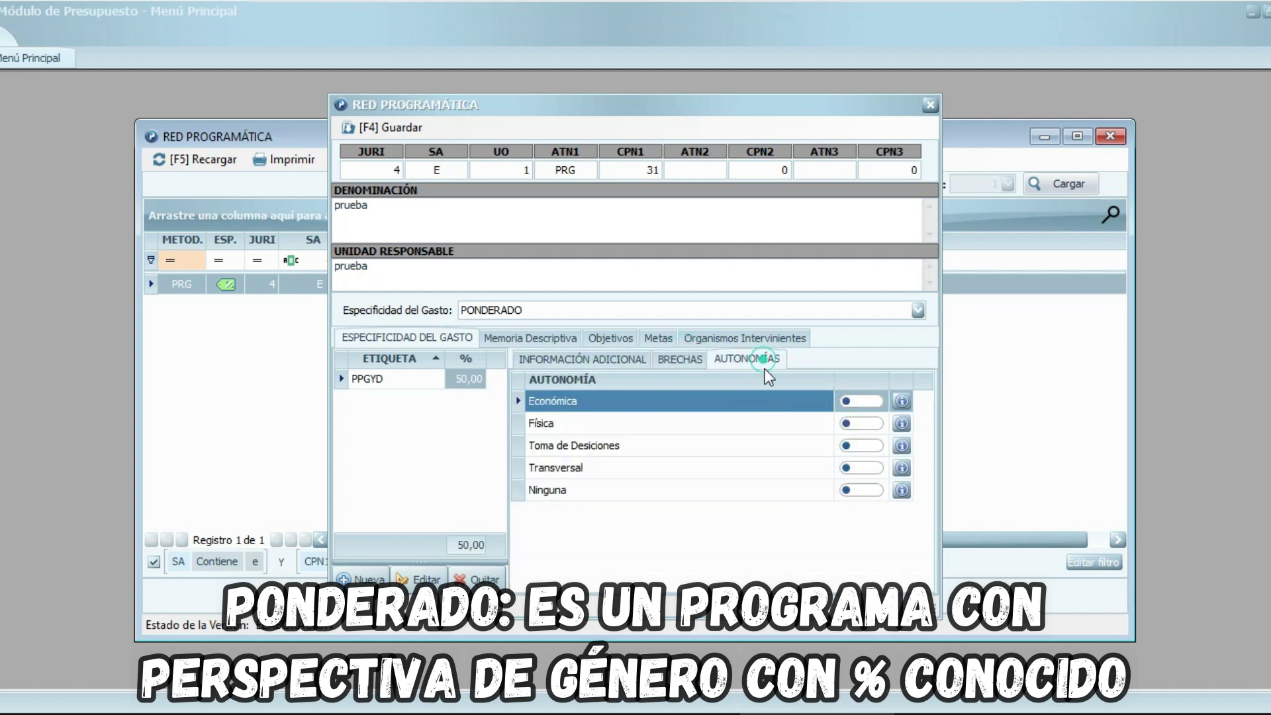
left_click(864, 446)
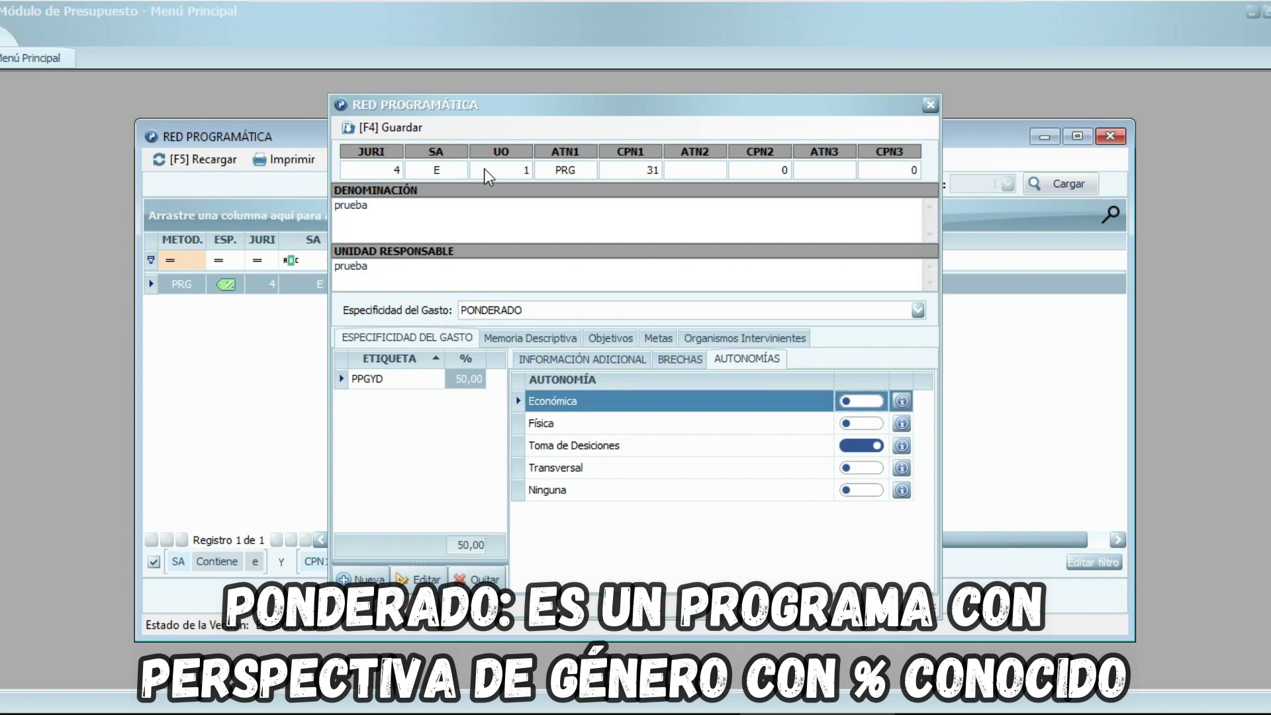
left_click(400, 133)
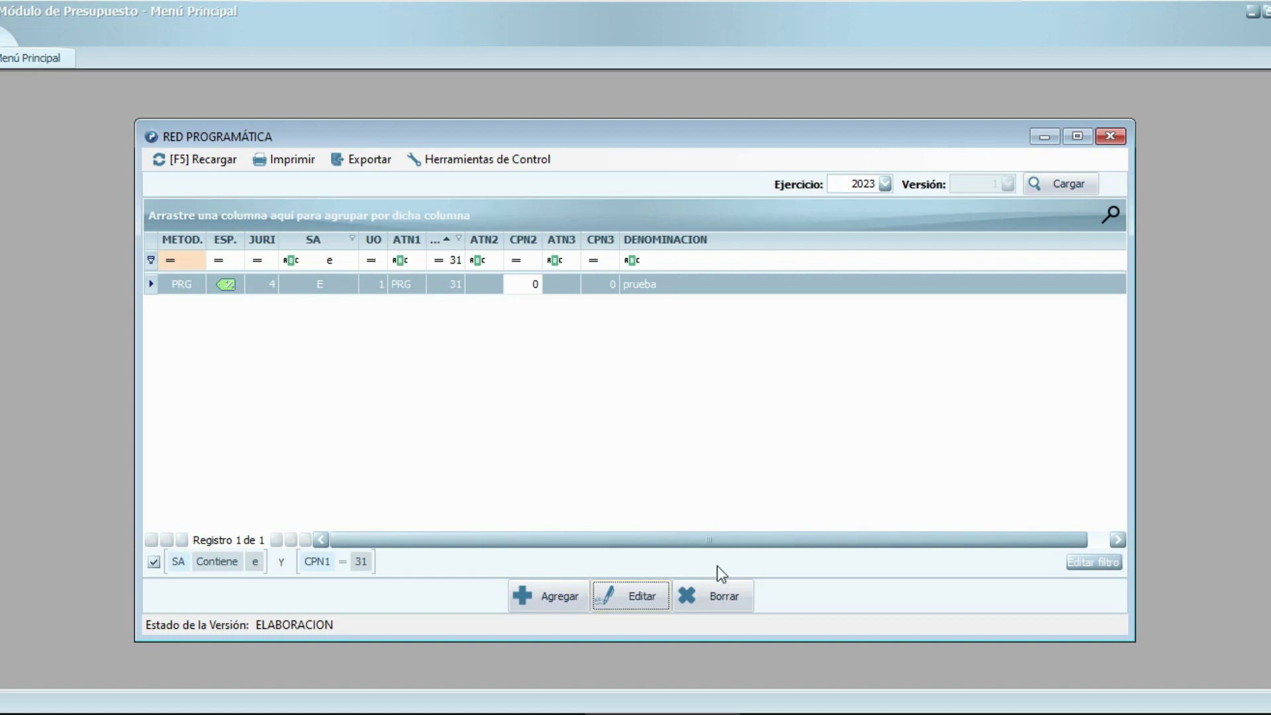
- Reopen the prueba program and change its Especificidad del Gasto to NO PONDERADO, accepting removal of the associated information
left_click(641, 598)
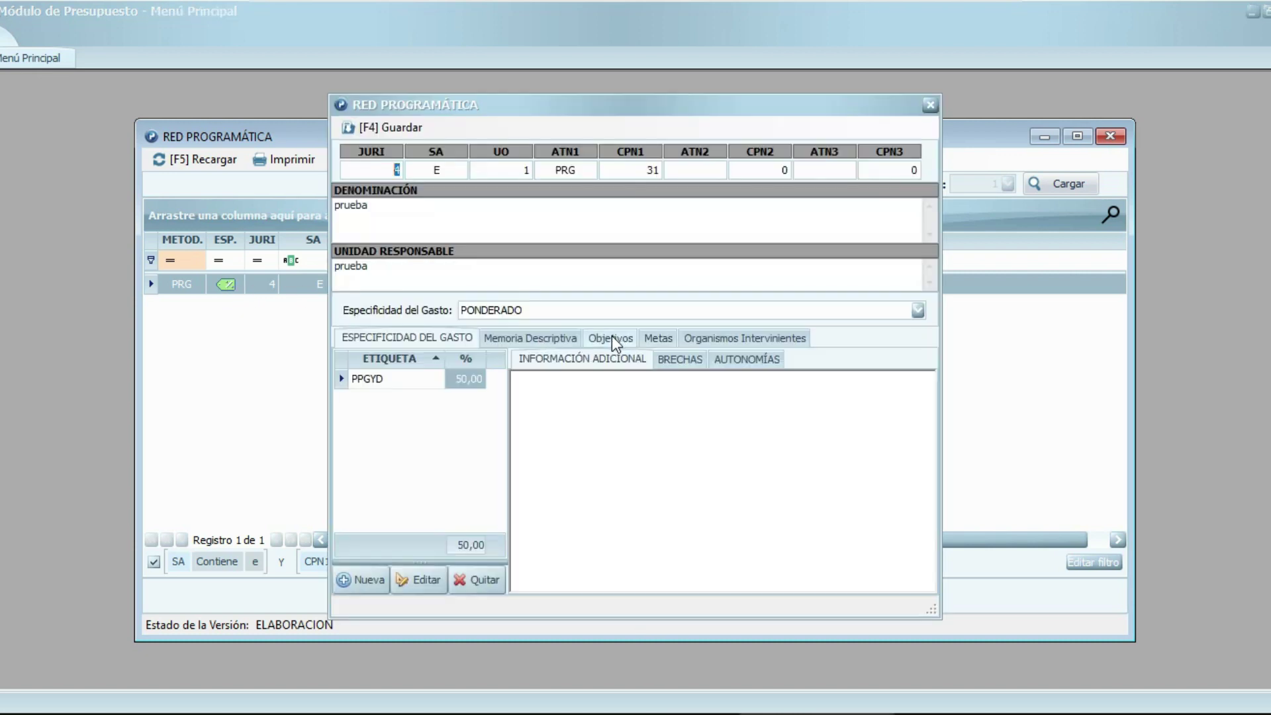
left_click(512, 311)
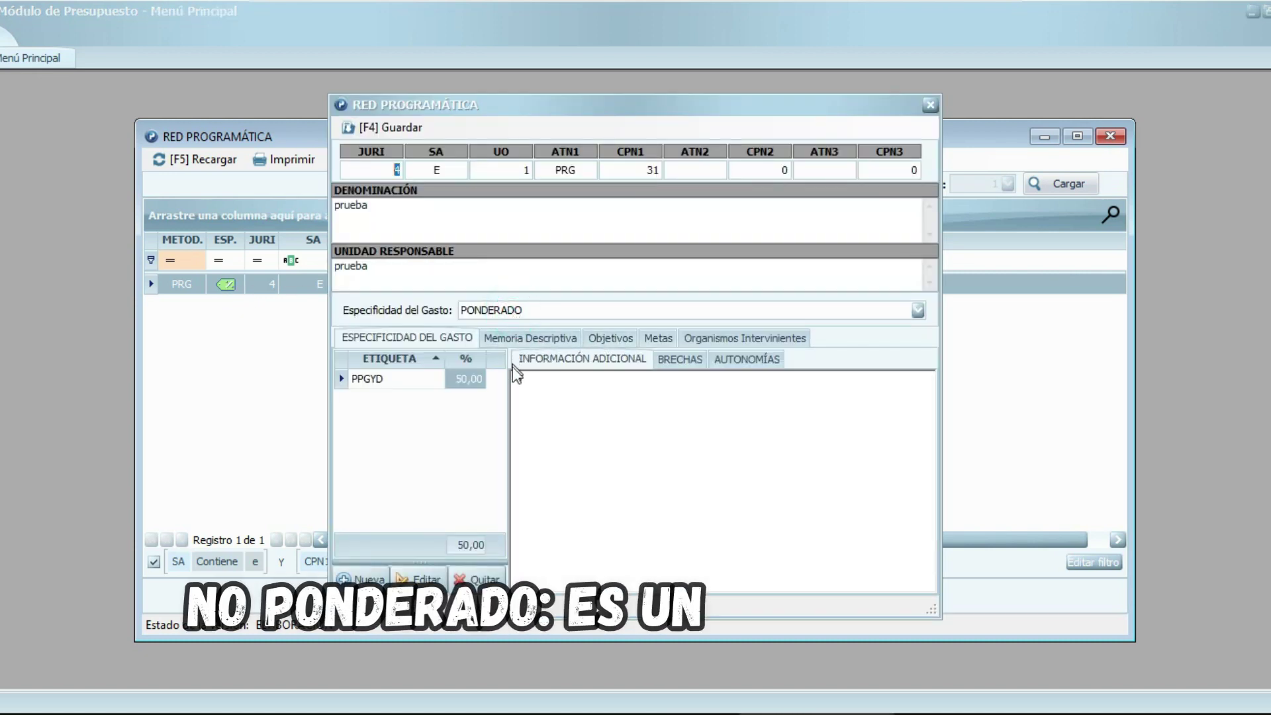
left_click(523, 408)
left_click(697, 443)
- Add the label PPGYD to the non-weighted program with 88 as its additional information, and save the label
left_click(361, 578)
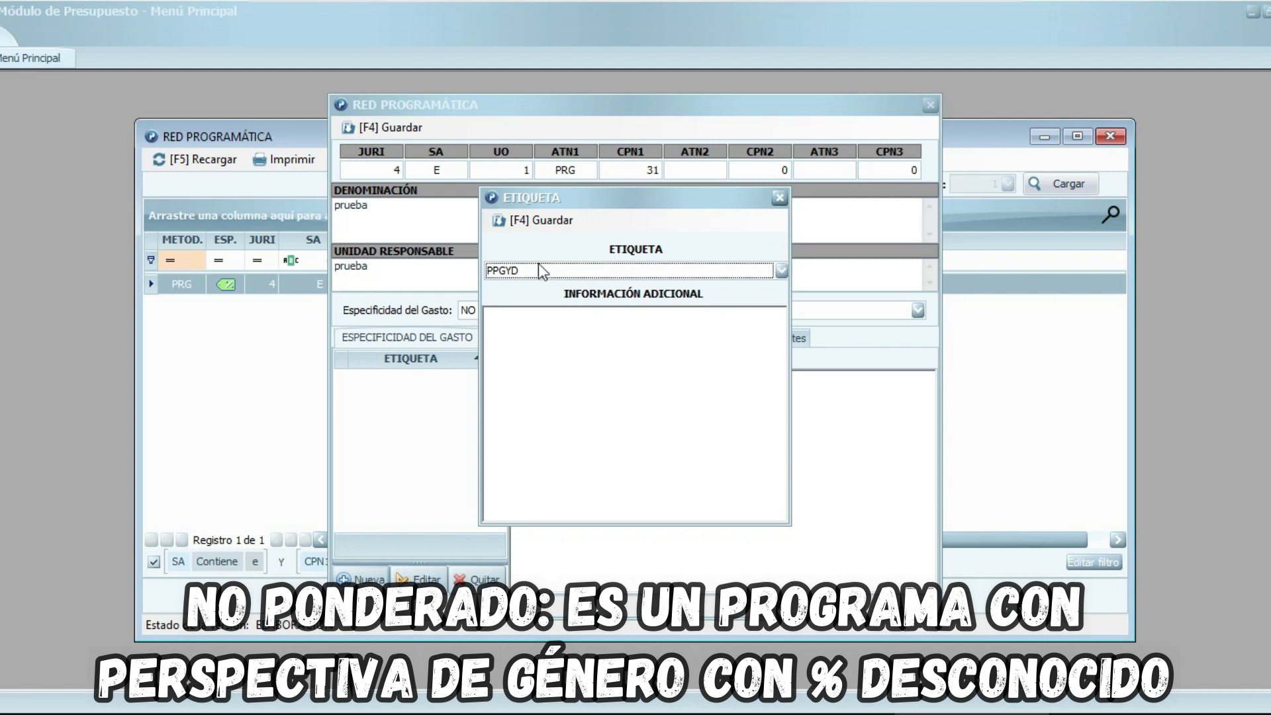
left_click(558, 331)
type("88")
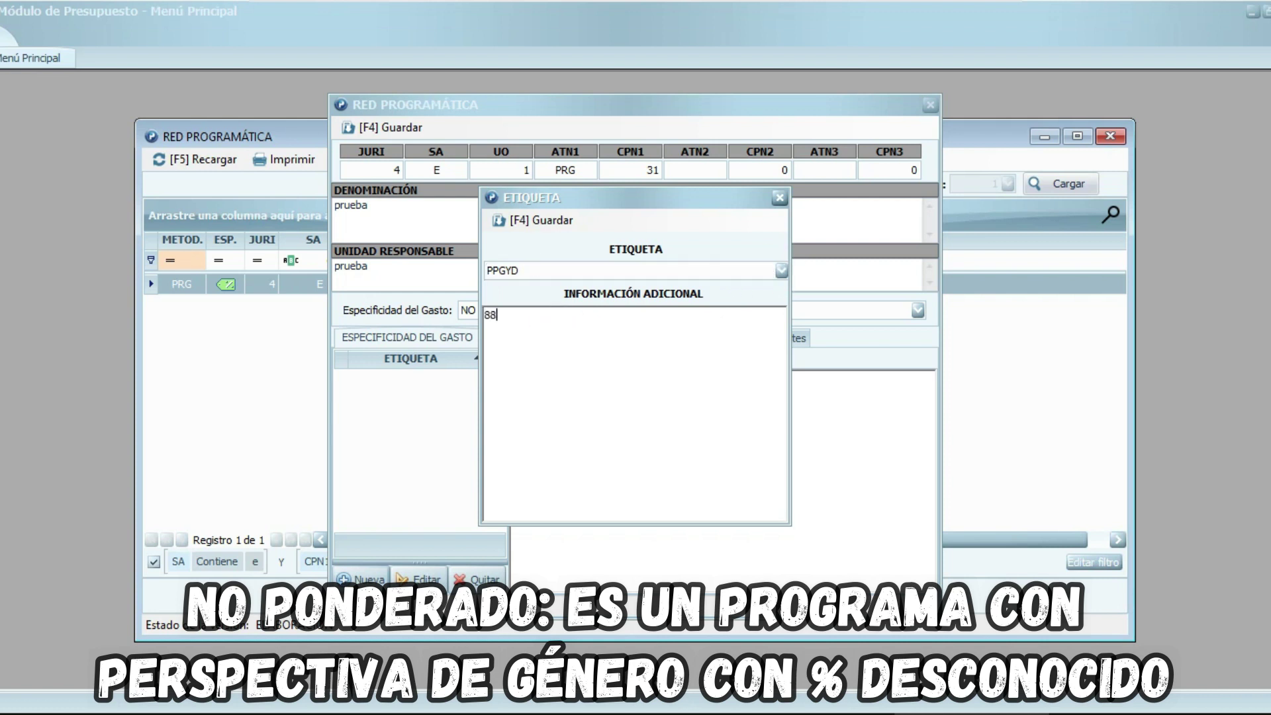
left_click(541, 227)
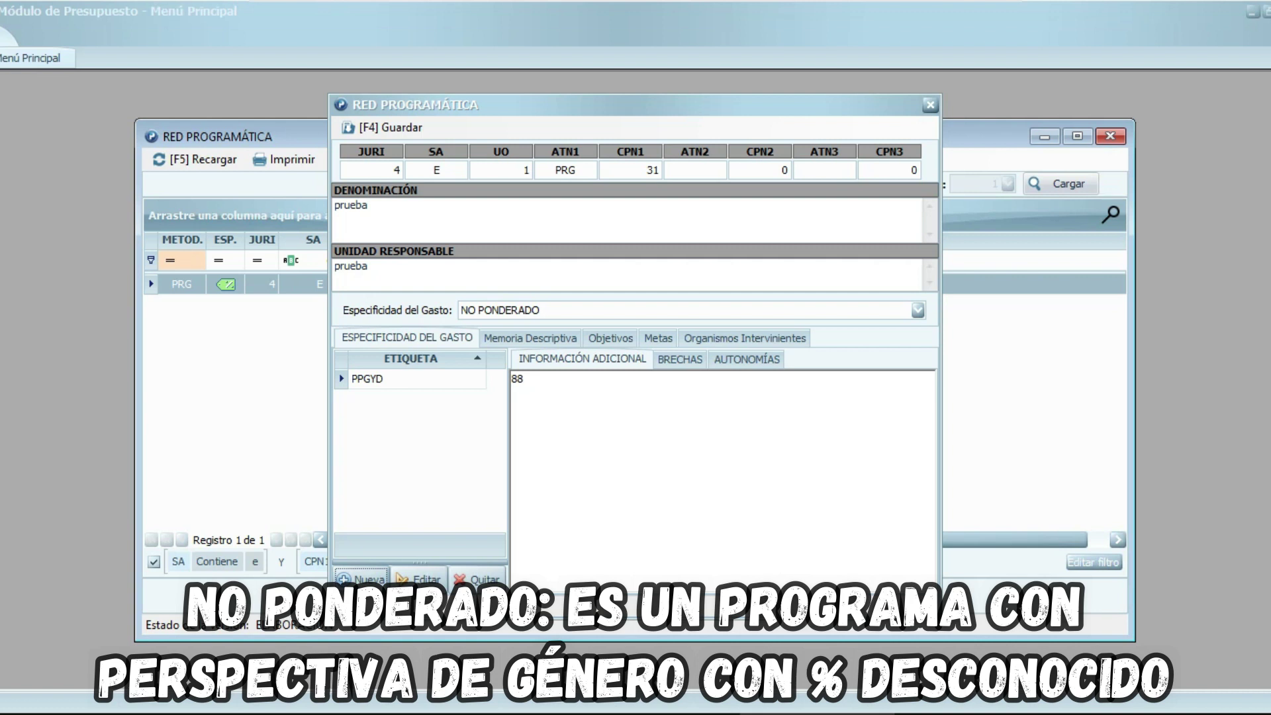
- Enable the De Tiempo y Cuidados gap and the Toma de Desiciones autonomy for the PPGYD label, and save the program
left_click(687, 366)
left_click(861, 401)
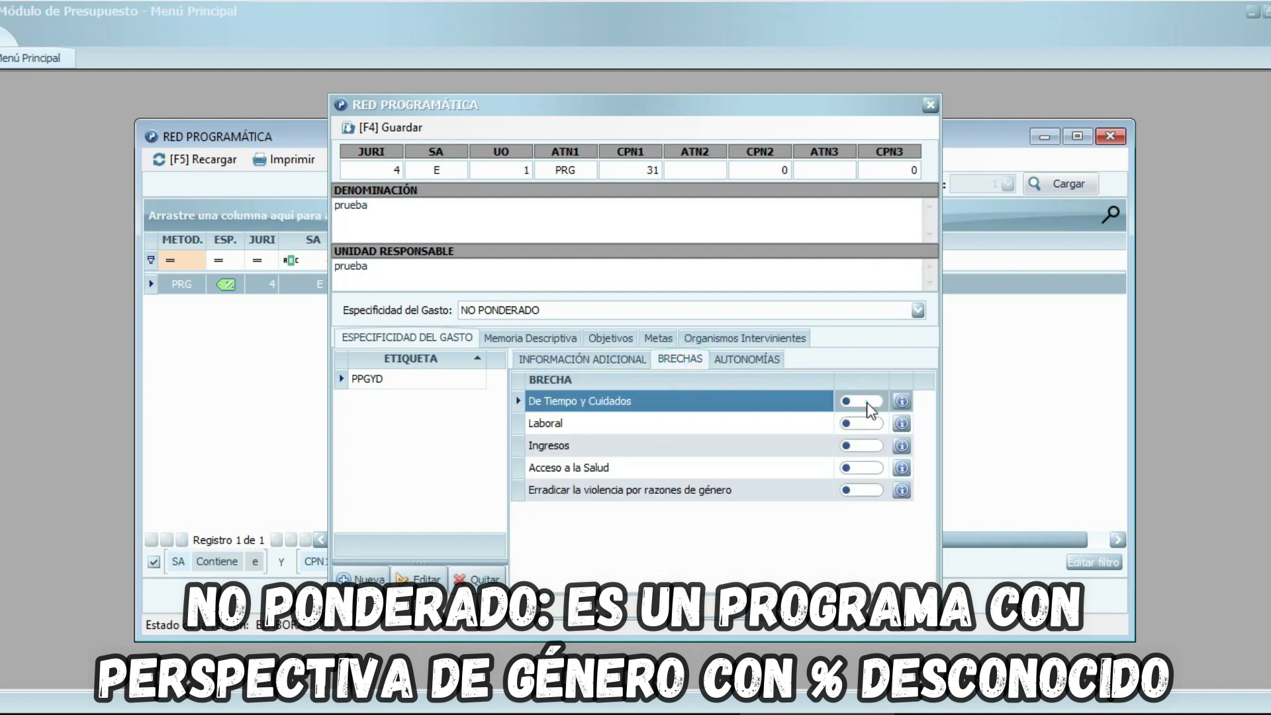
left_click(770, 362)
left_click(861, 445)
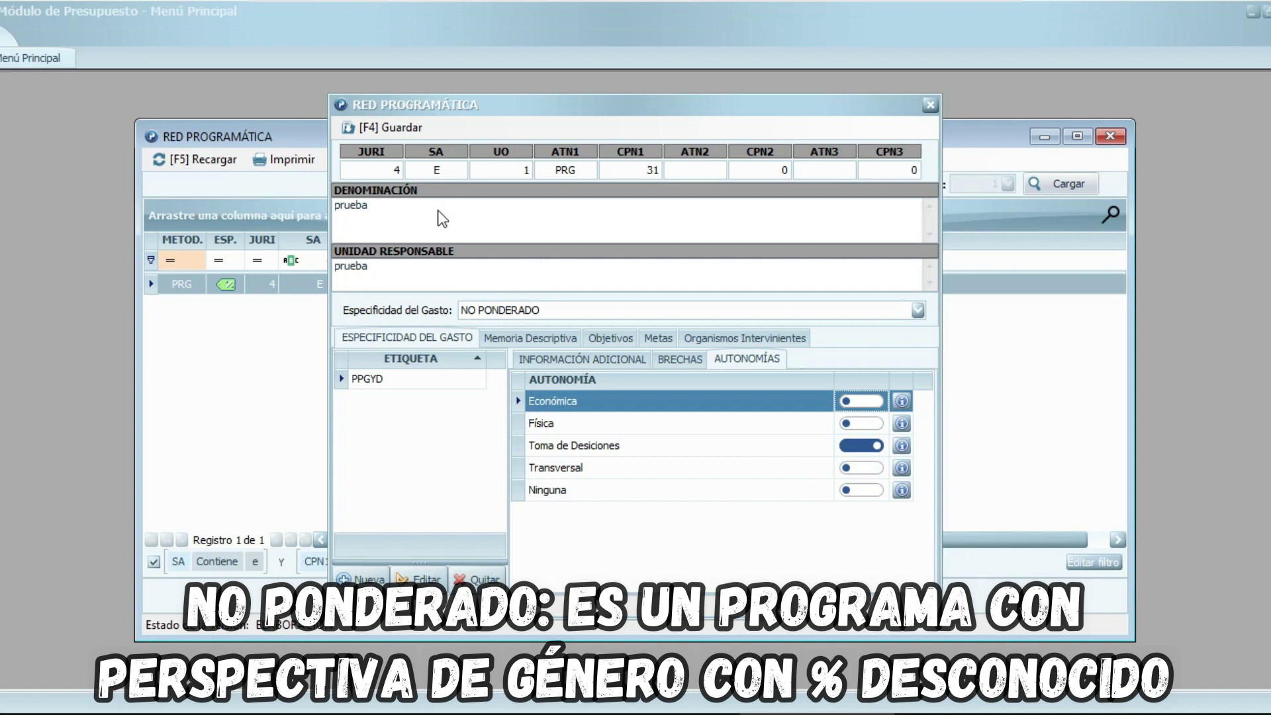
left_click(364, 133)
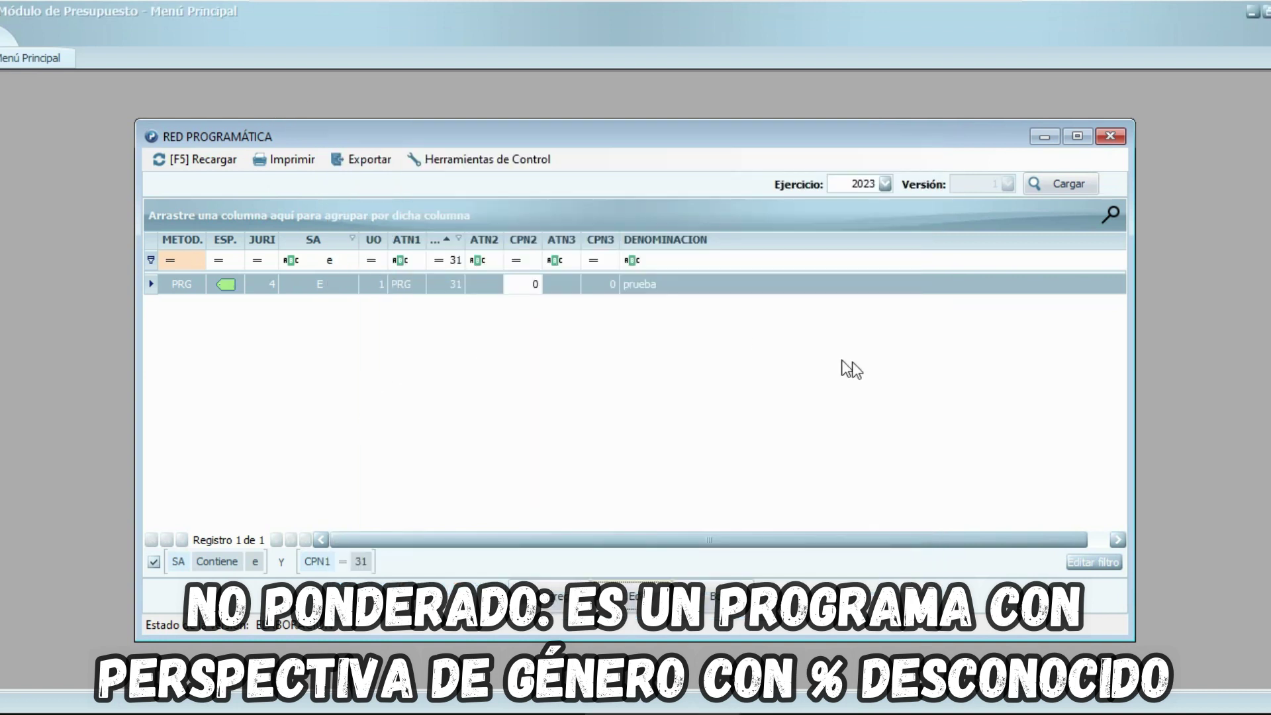